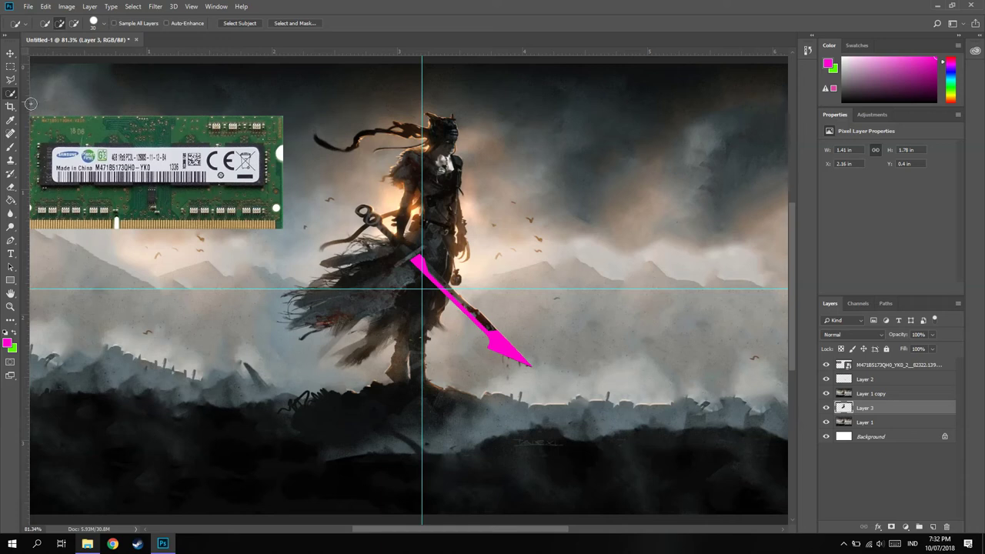
- Browse the selection and lasso tool variants, then return to Quick Selection
{"action": "right_click", "coordinate": [9, 95]}
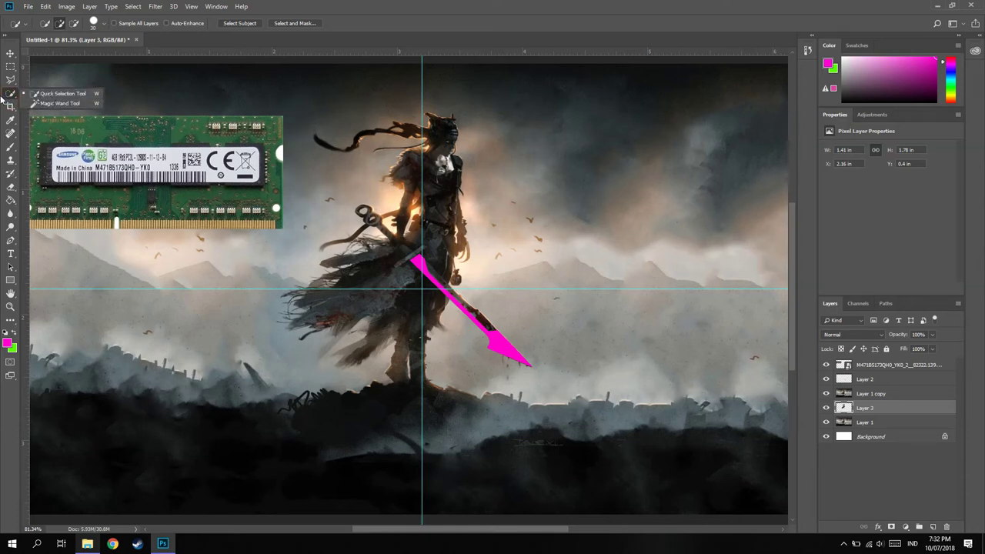
{"action": "left_click", "coordinate": [9, 80]}
{"action": "left_click_drag", "start_coordinate": [10, 80], "coordinate": [52, 94]}
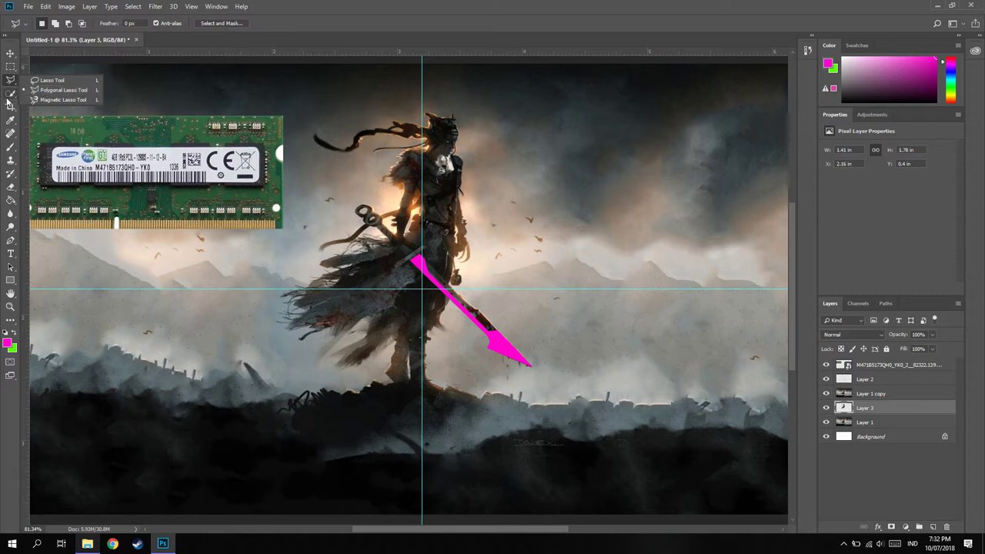
{"action": "left_click", "coordinate": [10, 96]}
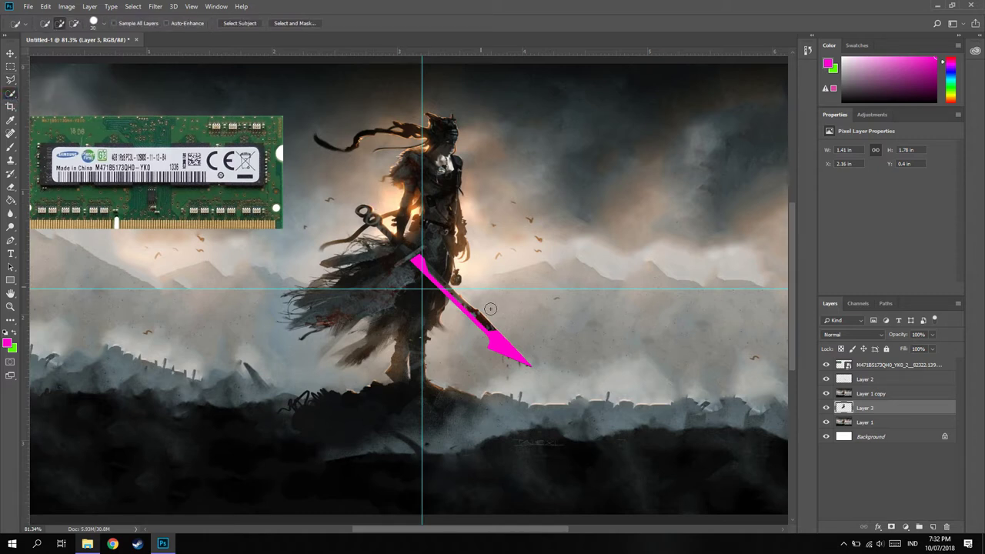
- Move Layer 3 above Layer 1 copy and leave Layer 1 hidden
{"action": "left_click", "coordinate": [824, 422]}
{"action": "left_click", "coordinate": [826, 422]}
{"action": "left_click_drag", "start_coordinate": [888, 408], "coordinate": [886, 390]}
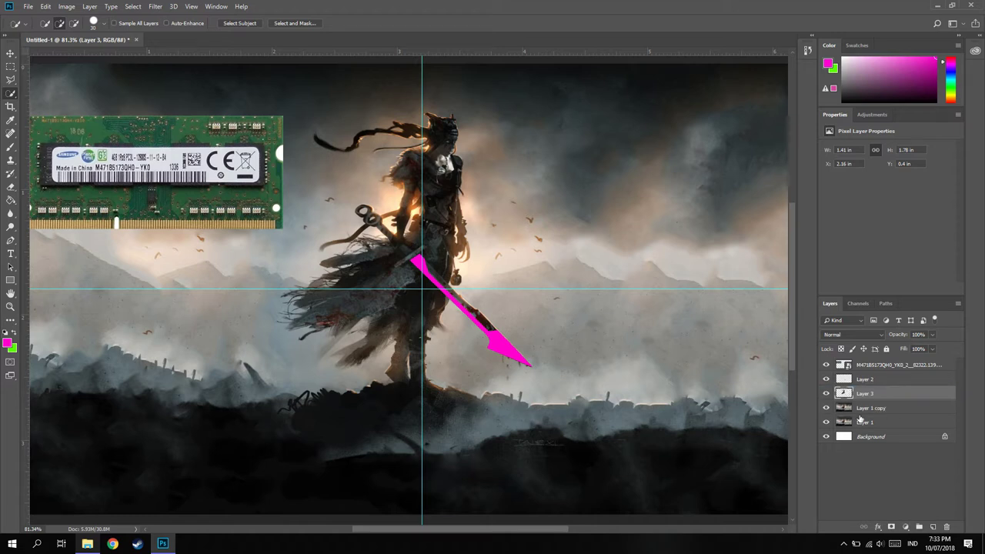
{"action": "left_click", "coordinate": [825, 422]}
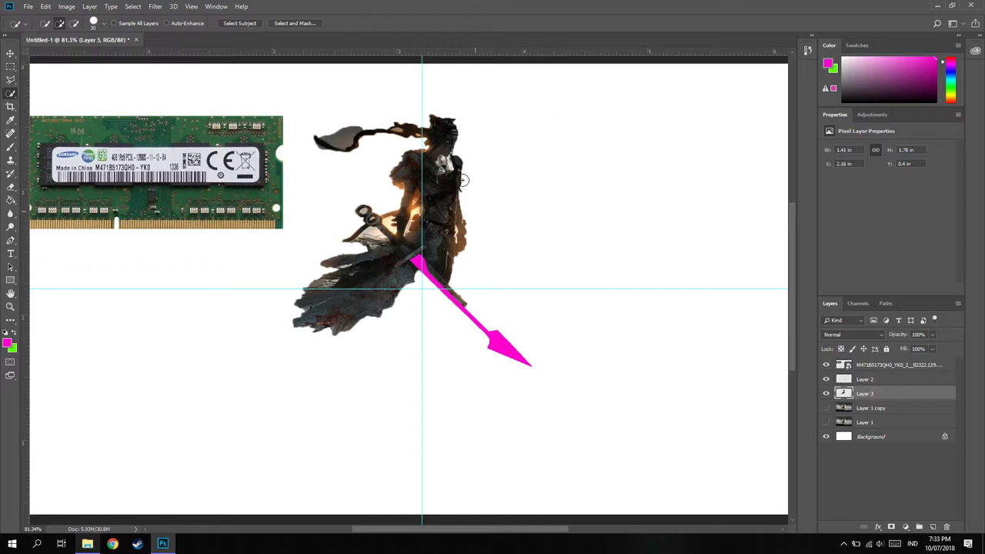
- Magic Wand-select the pale patches around the scissors, arm and torso
{"action": "scroll", "coordinate": [396, 238], "scroll_direction": "up", "scroll_amount": 2}
{"action": "scroll", "coordinate": [395, 238], "scroll_direction": "up", "scroll_amount": 3}
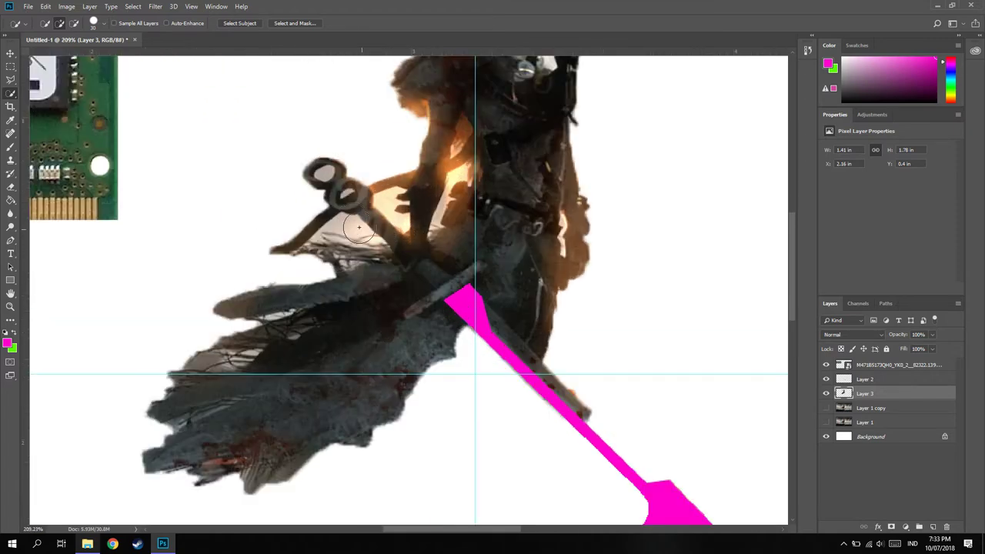
{"action": "scroll", "coordinate": [396, 237], "scroll_direction": "up", "scroll_amount": 2}
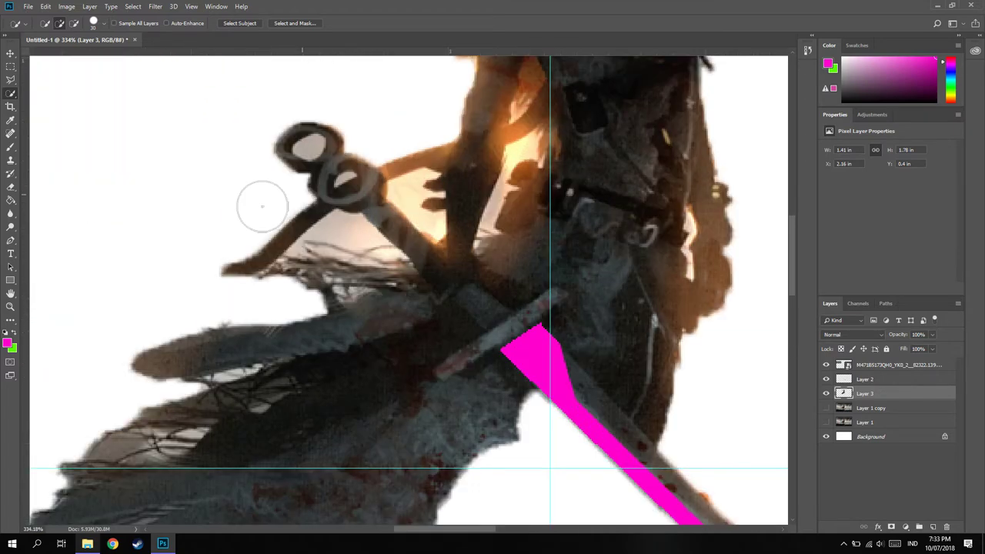
{"action": "right_click", "coordinate": [11, 93]}
{"action": "left_click", "coordinate": [54, 105]}
{"action": "left_click", "coordinate": [344, 230]}
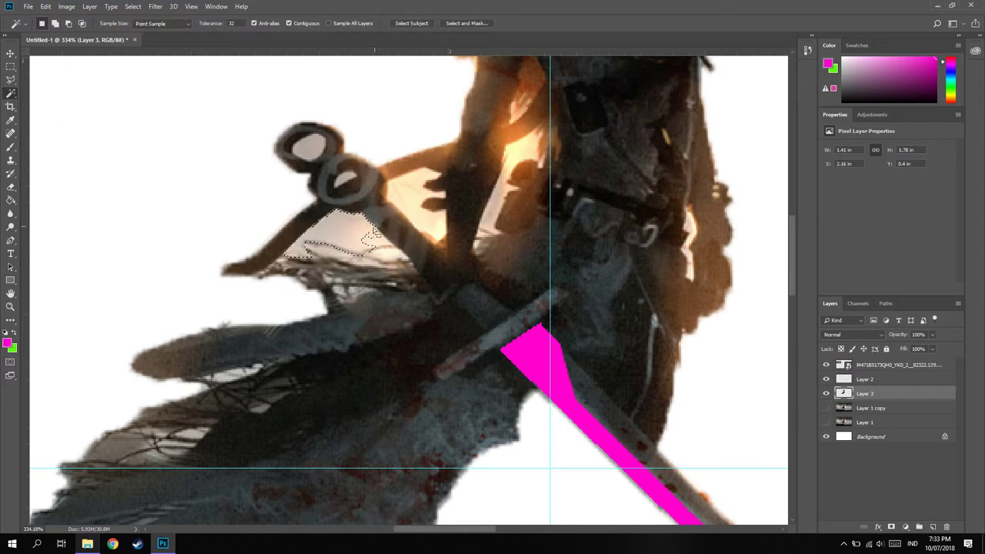
{"action": "left_click", "coordinate": [356, 266]}
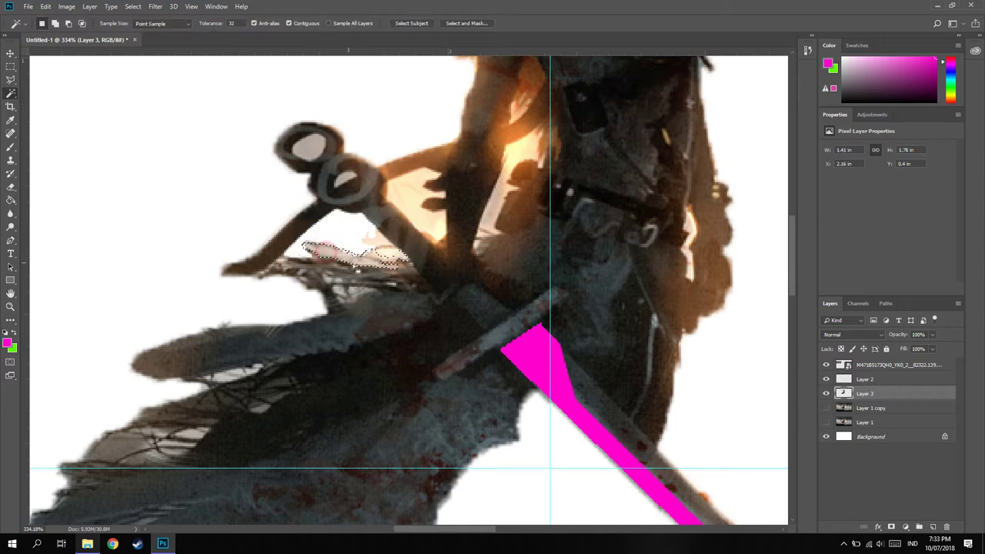
{"action": "left_click", "coordinate": [387, 254]}
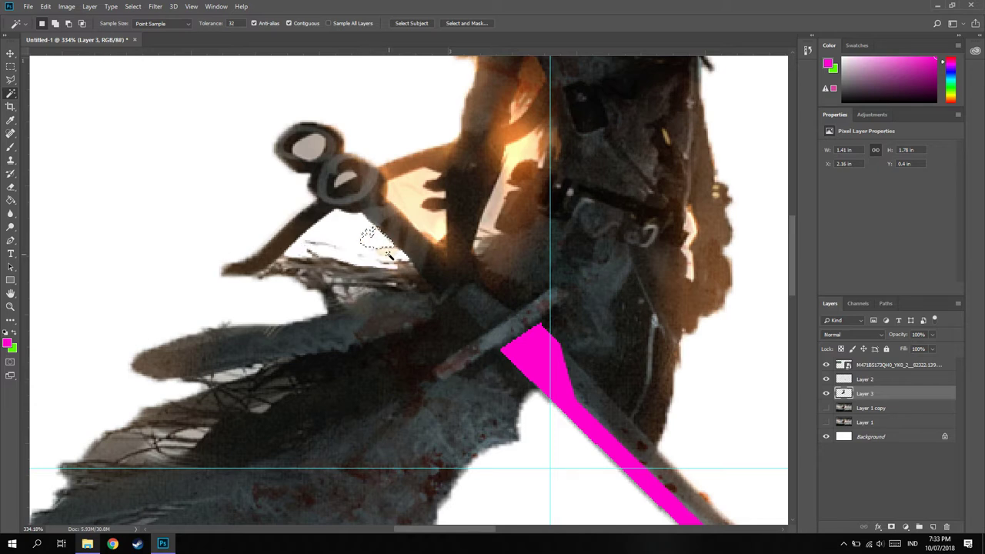
{"action": "left_click", "coordinate": [411, 196]}
{"action": "left_click", "coordinate": [503, 195]}
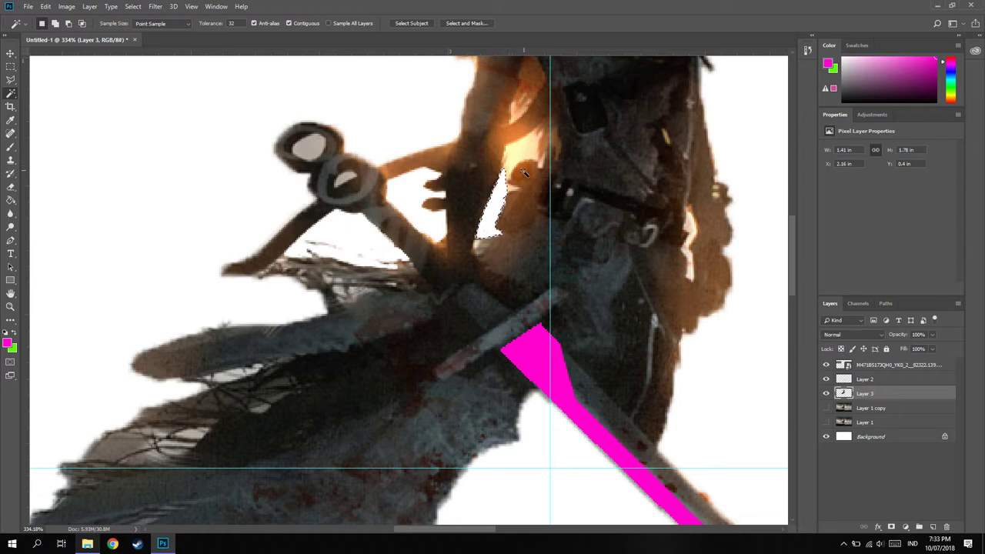
{"action": "key", "text": "ctrl+z"}
- Select and delete the grey fragment at the scarf's end
{"action": "left_click", "coordinate": [522, 98]}
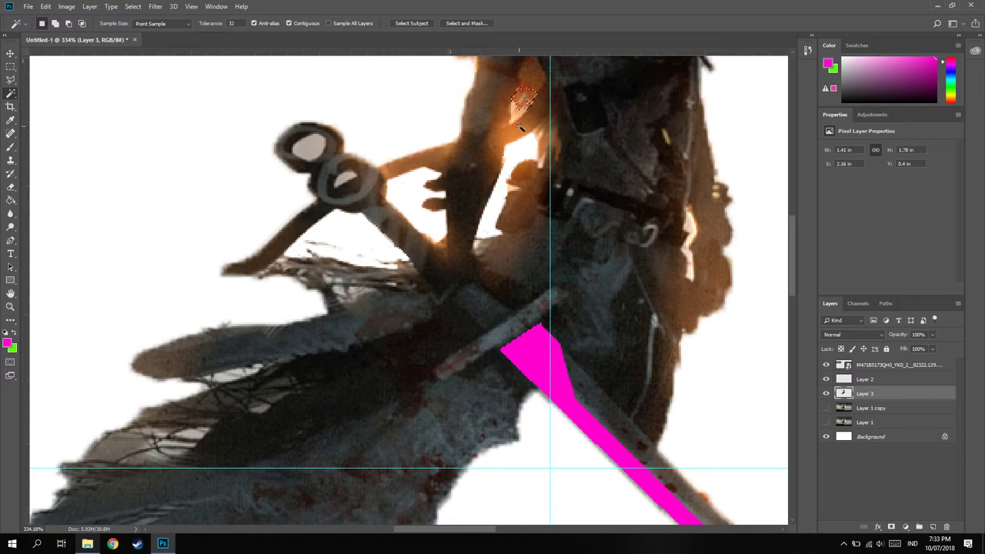
{"action": "scroll", "coordinate": [521, 154], "scroll_direction": "up", "scroll_amount": 5}
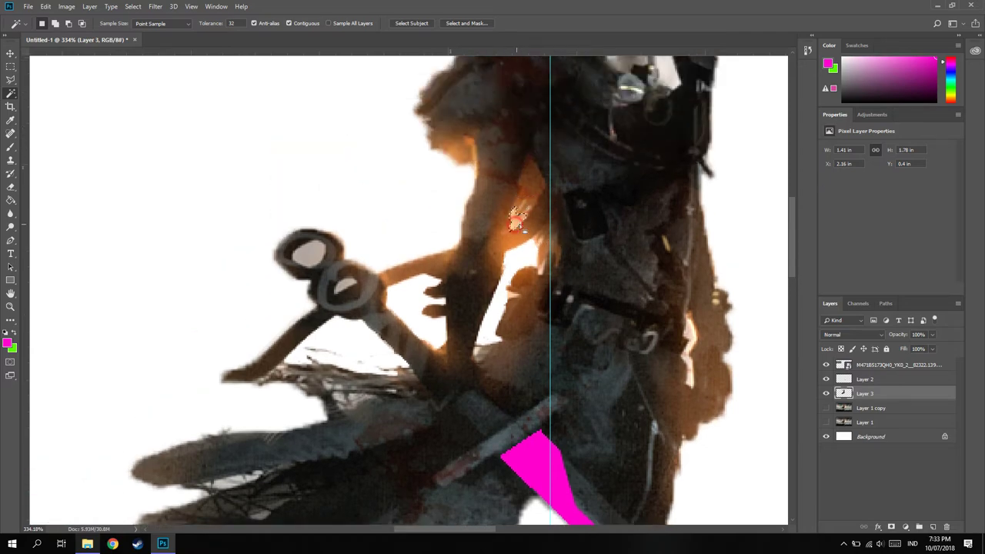
{"action": "scroll", "coordinate": [517, 221], "scroll_direction": "up", "scroll_amount": 3}
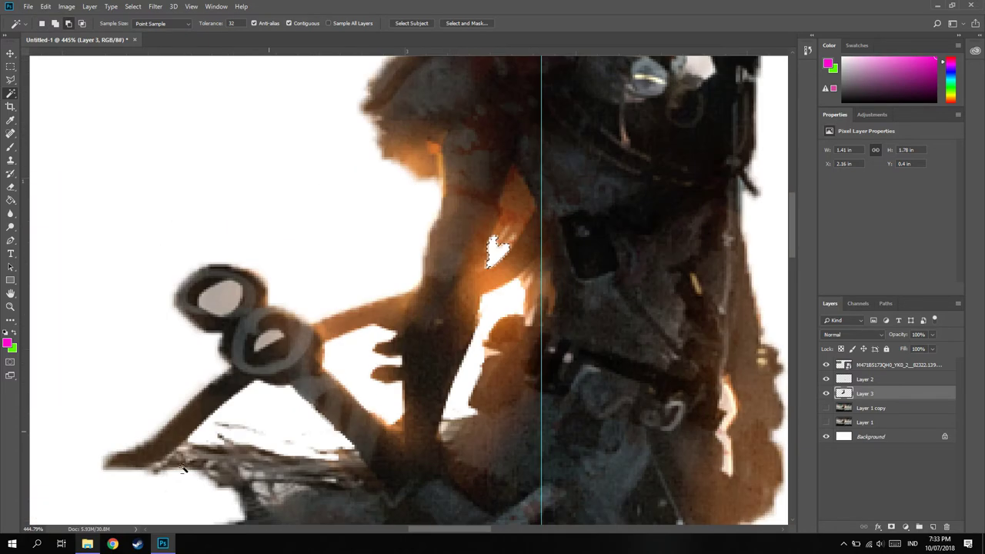
{"action": "scroll", "coordinate": [470, 329], "scroll_direction": "down", "scroll_amount": 2}
{"action": "scroll", "coordinate": [469, 329], "scroll_direction": "down", "scroll_amount": 2}
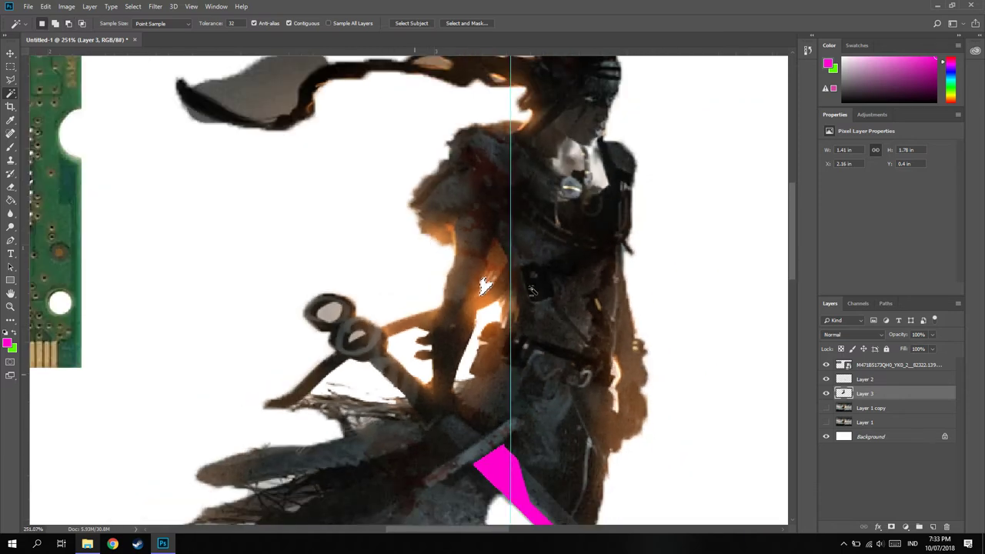
{"action": "scroll", "coordinate": [410, 381], "scroll_direction": "down", "scroll_amount": 2}
{"action": "scroll", "coordinate": [616, 246], "scroll_direction": "up", "scroll_amount": 1}
{"action": "scroll", "coordinate": [627, 252], "scroll_direction": "up", "scroll_amount": 1}
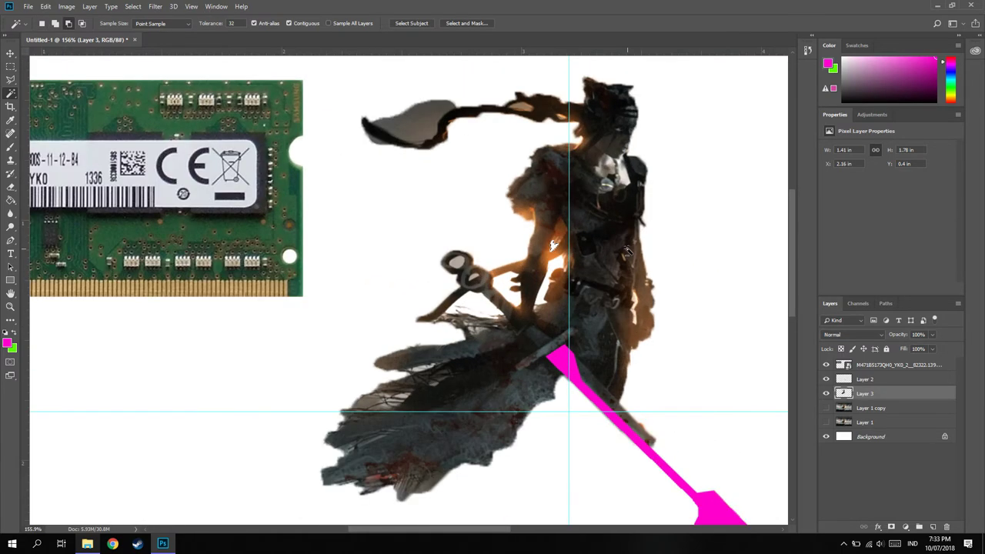
{"action": "scroll", "coordinate": [627, 252], "scroll_direction": "up", "scroll_amount": 1}
{"action": "left_click", "coordinate": [327, 88]}
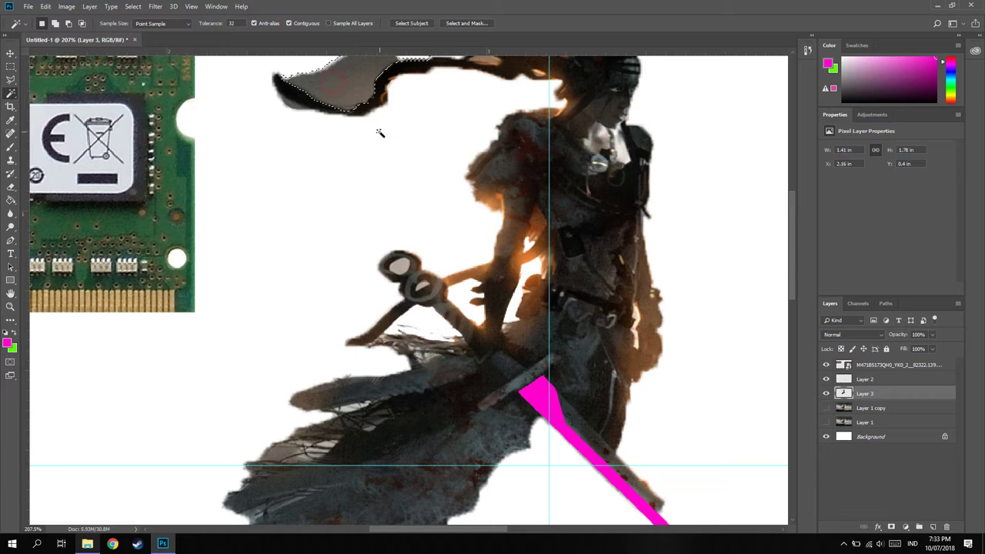
{"action": "key", "text": "Delete"}
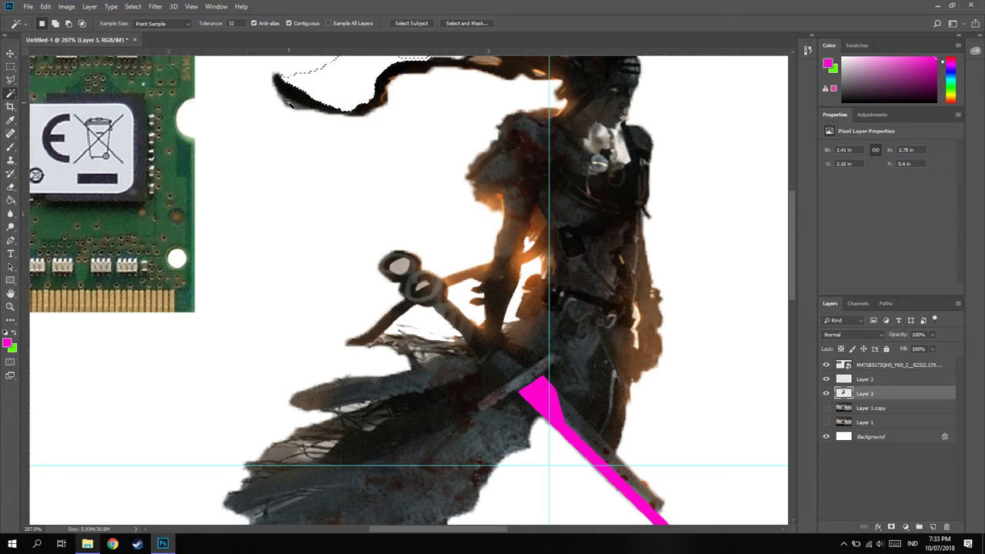
- Select a small white patch in the scarf, then deselect
{"action": "scroll", "coordinate": [518, 85], "scroll_direction": "up", "scroll_amount": 1}
{"action": "scroll", "coordinate": [518, 85], "scroll_direction": "up", "scroll_amount": 2}
{"action": "left_click", "coordinate": [481, 127]}
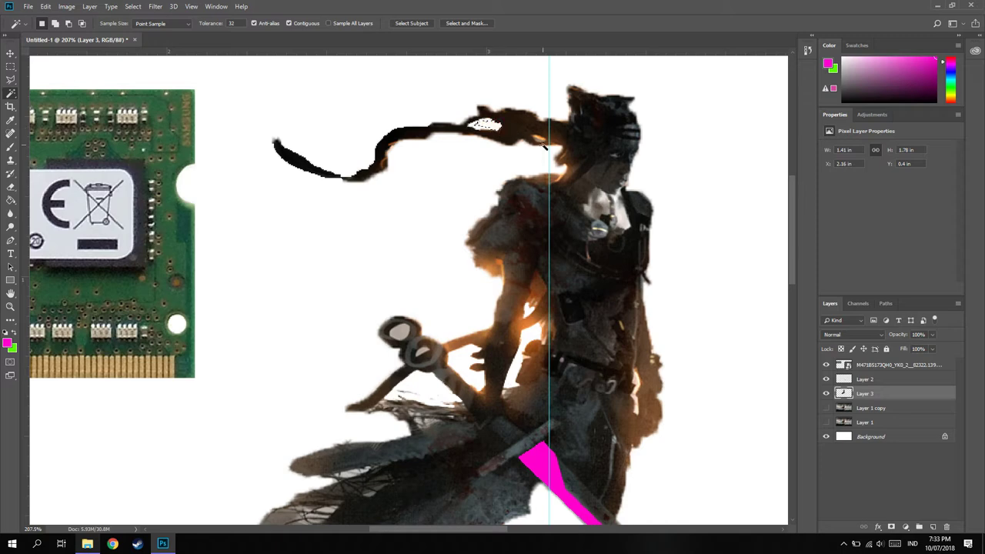
{"action": "key", "text": "ctrl+d"}
{"action": "scroll", "coordinate": [631, 258], "scroll_direction": "down", "scroll_amount": 1}
{"action": "scroll", "coordinate": [631, 258], "scroll_direction": "down", "scroll_amount": 4}
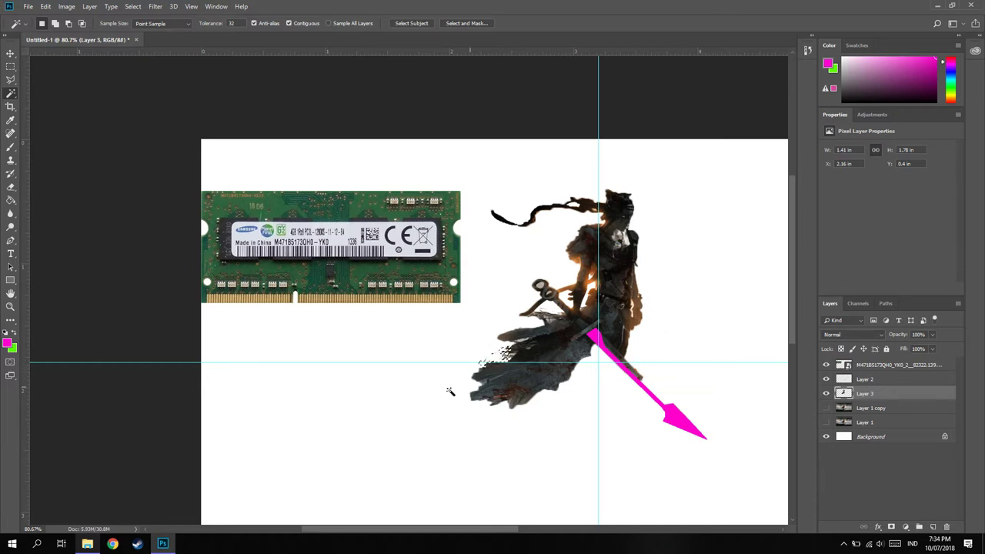
{"action": "right_click", "coordinate": [517, 359]}
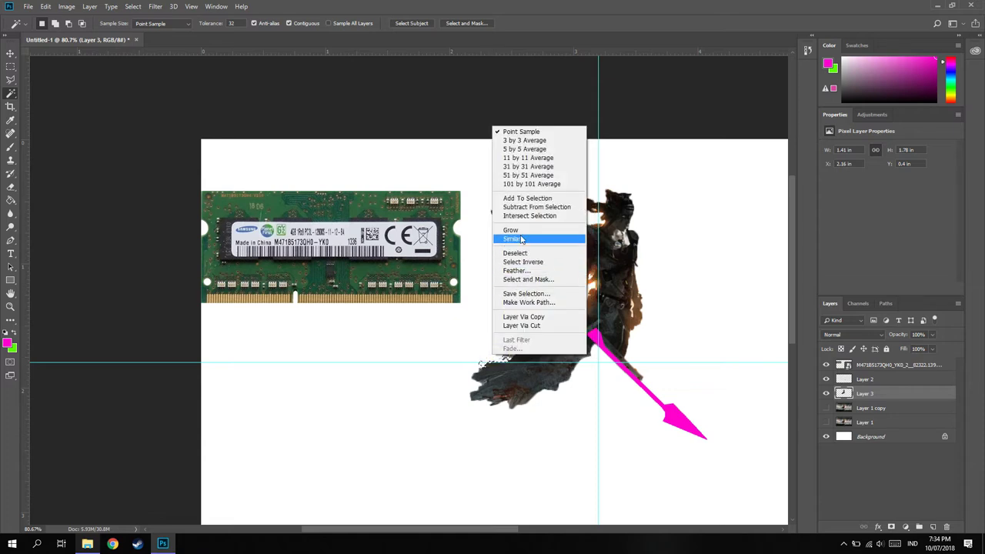
- Deselect, hide the RAM module layer, fit the canvas, and show the Layer 1 copy backdrop
{"action": "left_click", "coordinate": [524, 257]}
{"action": "left_click", "coordinate": [705, 374]}
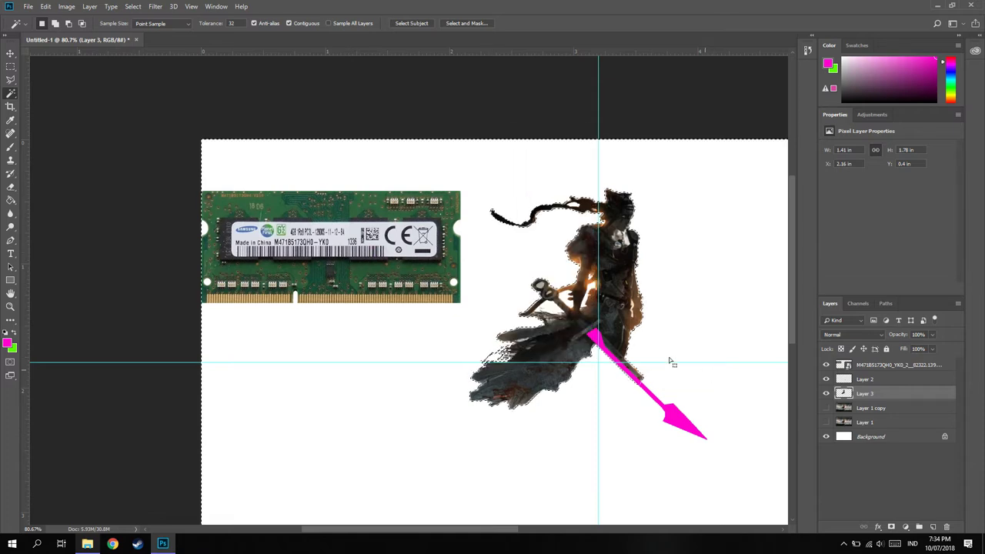
{"action": "key", "text": "ctrl+d"}
{"action": "left_click", "coordinate": [11, 55]}
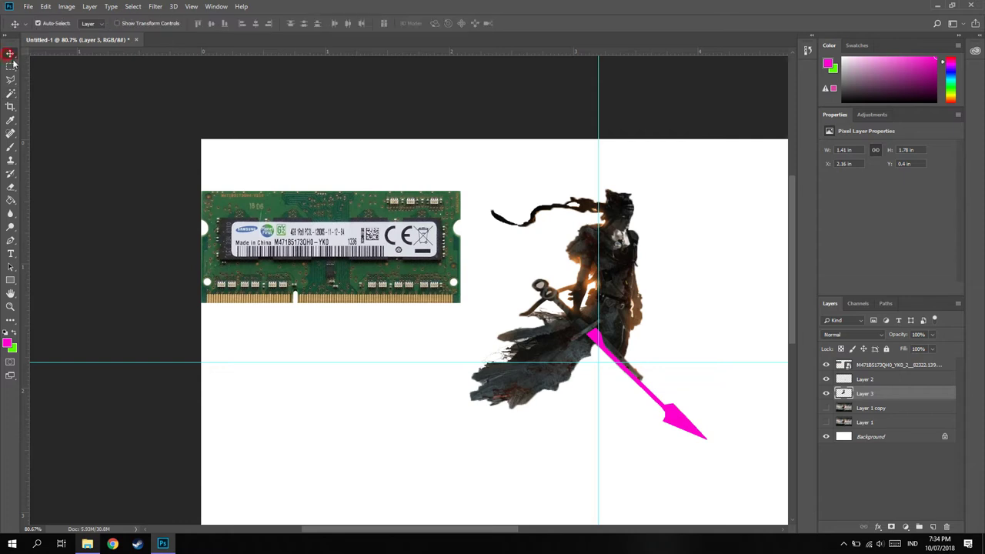
{"action": "left_click", "coordinate": [826, 364]}
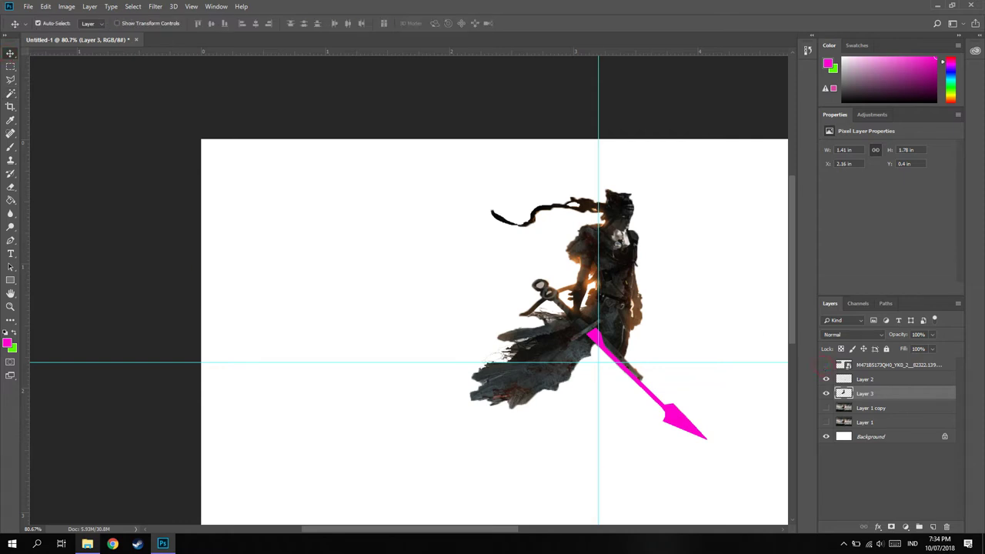
{"action": "key", "text": "ctrl+minus"}
{"action": "key", "text": "ctrl+0"}
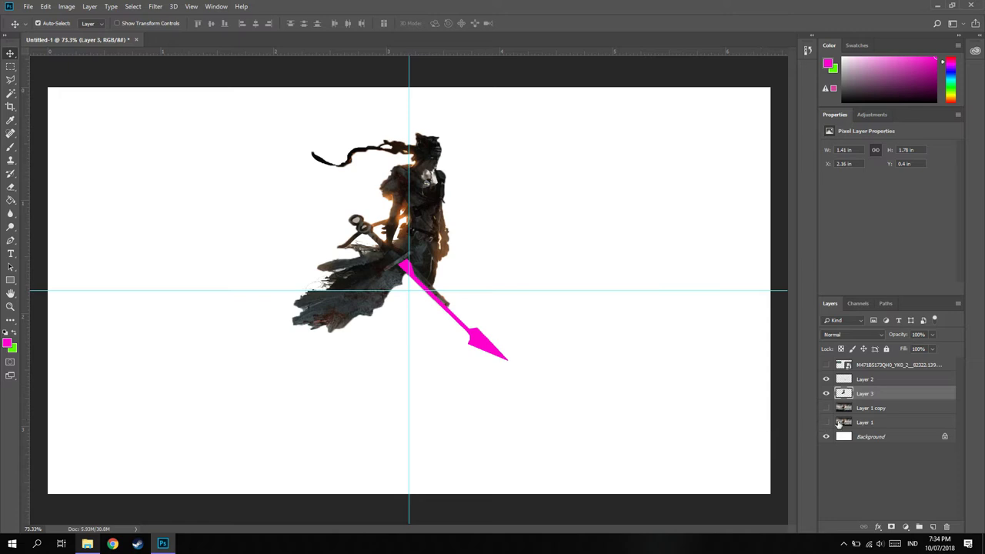
{"action": "left_click", "coordinate": [826, 408]}
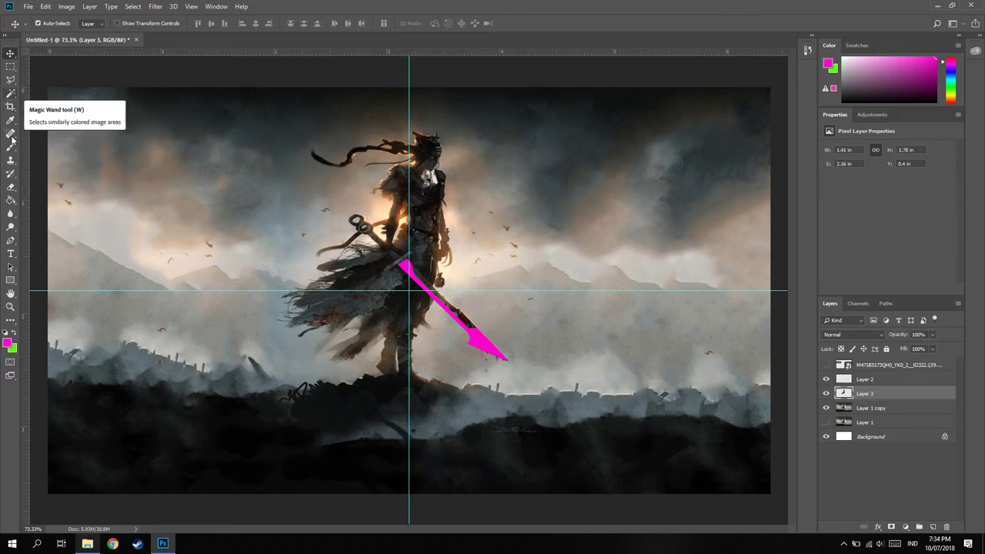
{"action": "left_click", "coordinate": [11, 121]}
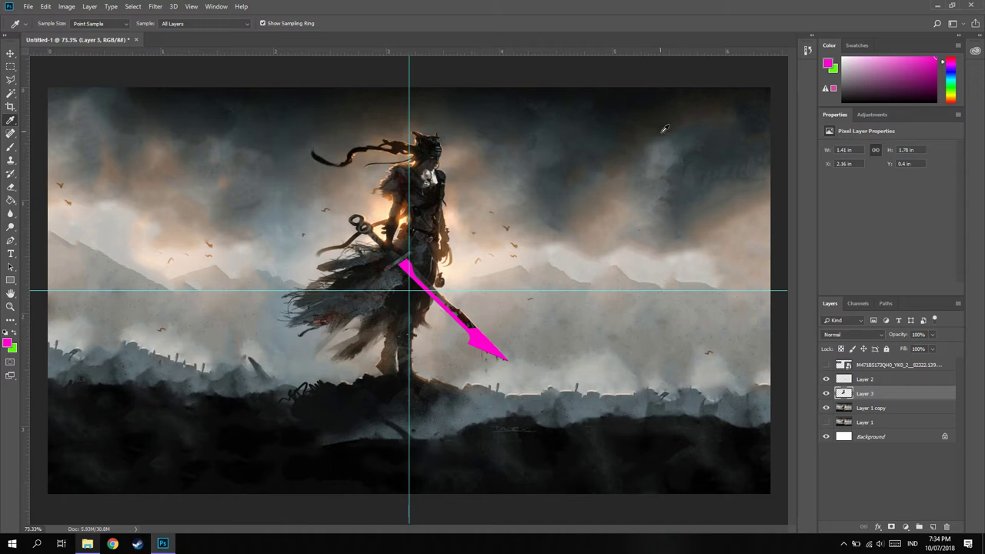
{"action": "left_click", "coordinate": [629, 96]}
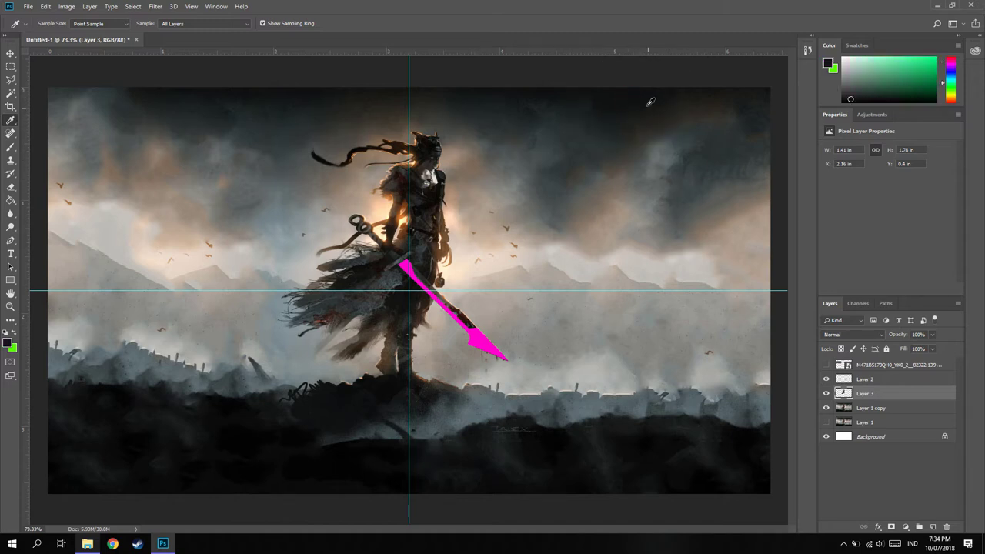
{"action": "left_click", "coordinate": [639, 93]}
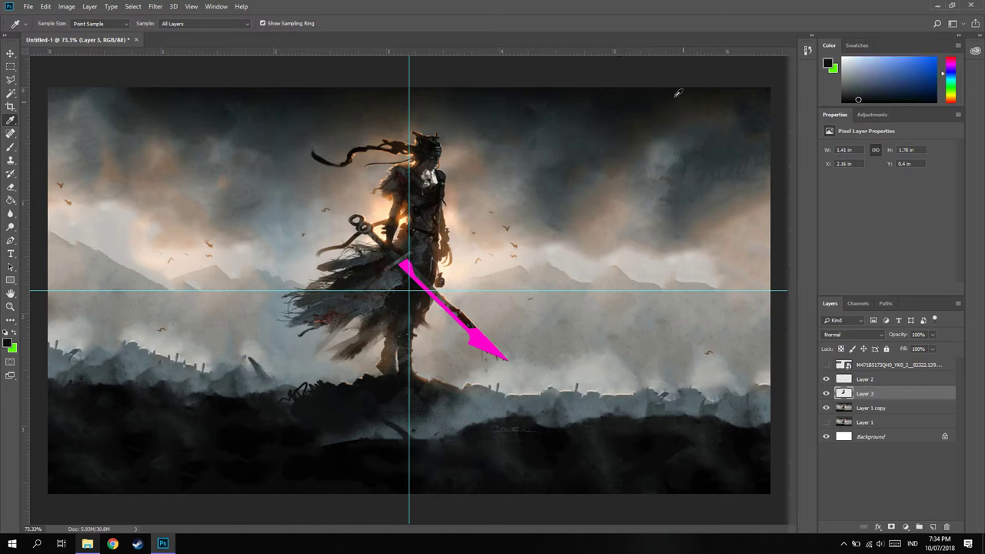
{"action": "mouse_move", "coordinate": [624, 94]}
{"action": "left_mouse_down"}
{"action": "mouse_move", "coordinate": [378, 202]}
{"action": "mouse_move", "coordinate": [140, 279]}
{"action": "mouse_move", "coordinate": [136, 378]}
{"action": "mouse_move", "coordinate": [236, 447]}
{"action": "mouse_move", "coordinate": [422, 434]}
{"action": "mouse_move", "coordinate": [471, 412]}
{"action": "mouse_move", "coordinate": [643, 396]}
{"action": "left_mouse_up"}
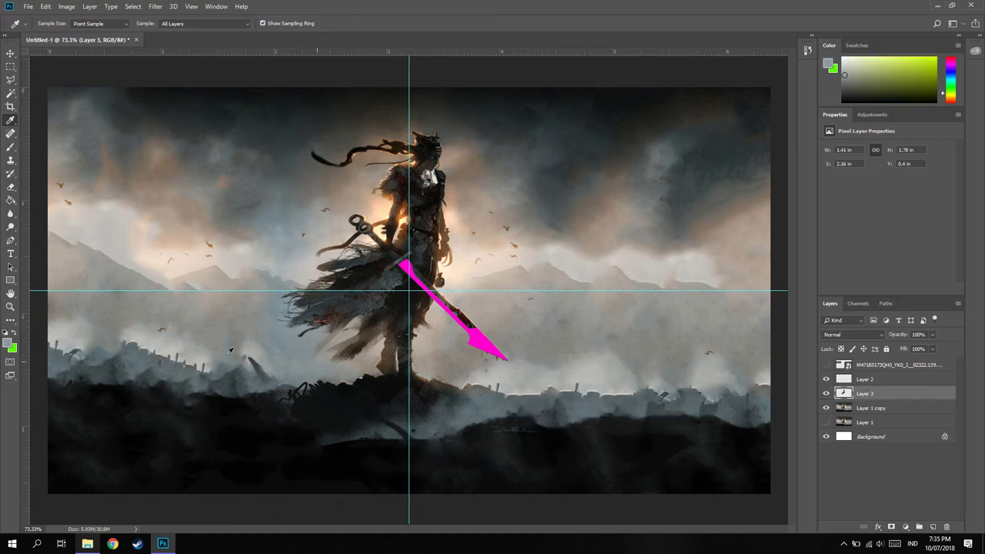
{"action": "left_click", "coordinate": [7, 343]}
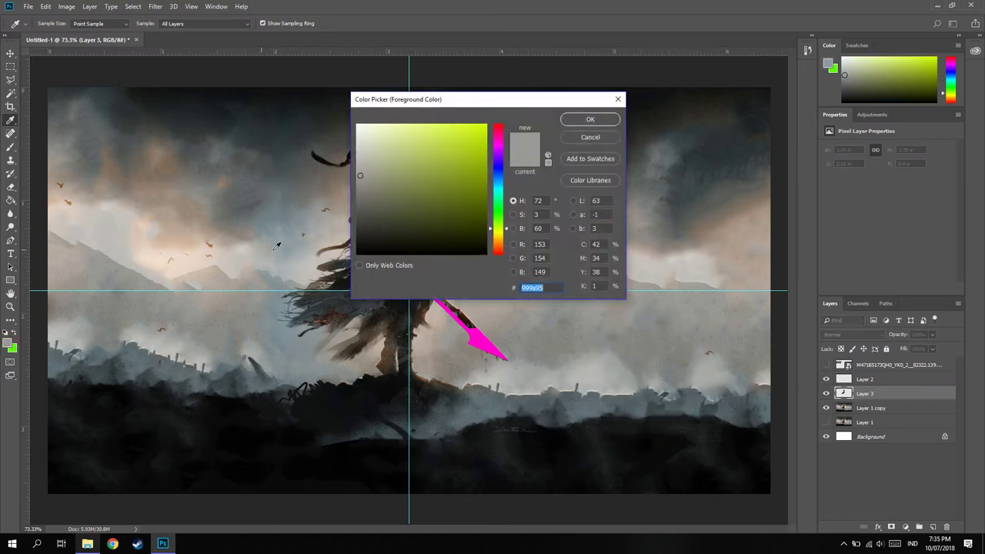
{"action": "left_click", "coordinate": [617, 99]}
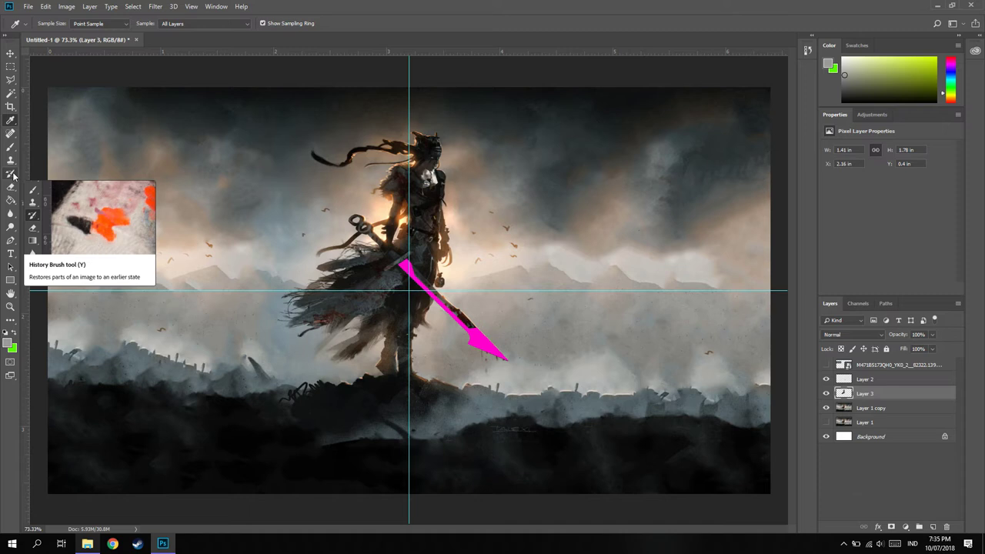
- With the Eraser selected, show the RAM-module layer and make it the working layer
{"action": "left_click", "coordinate": [10, 190]}
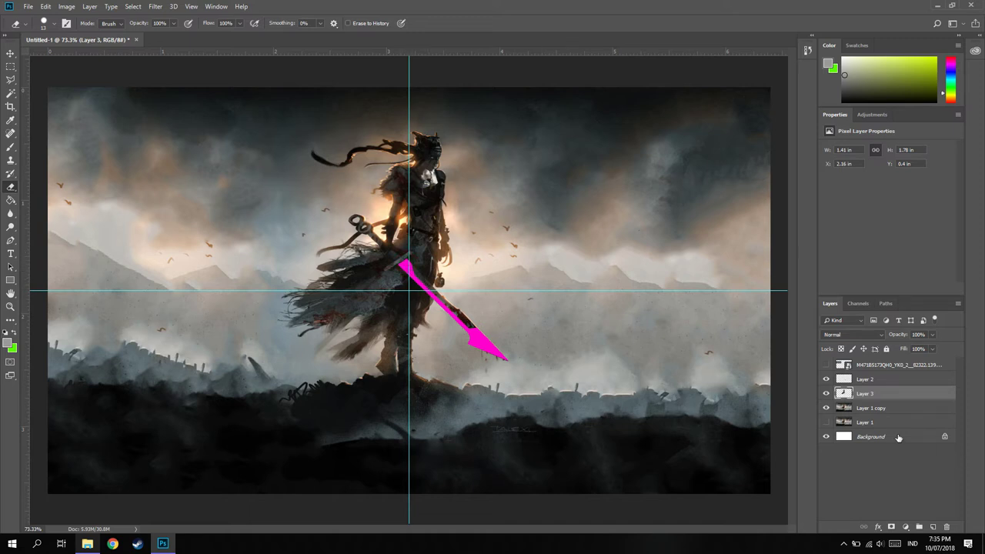
{"action": "left_click", "coordinate": [863, 380]}
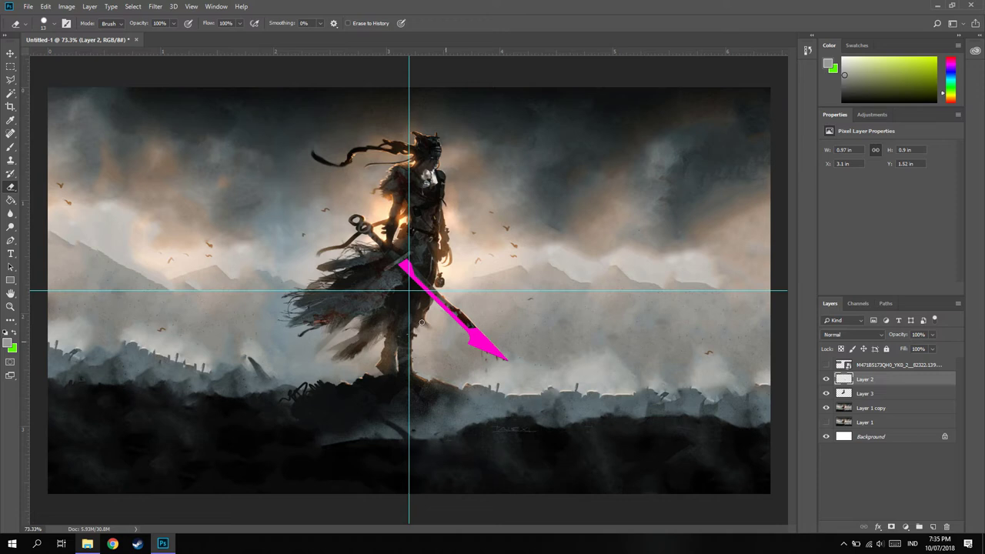
{"action": "left_click", "coordinate": [826, 365]}
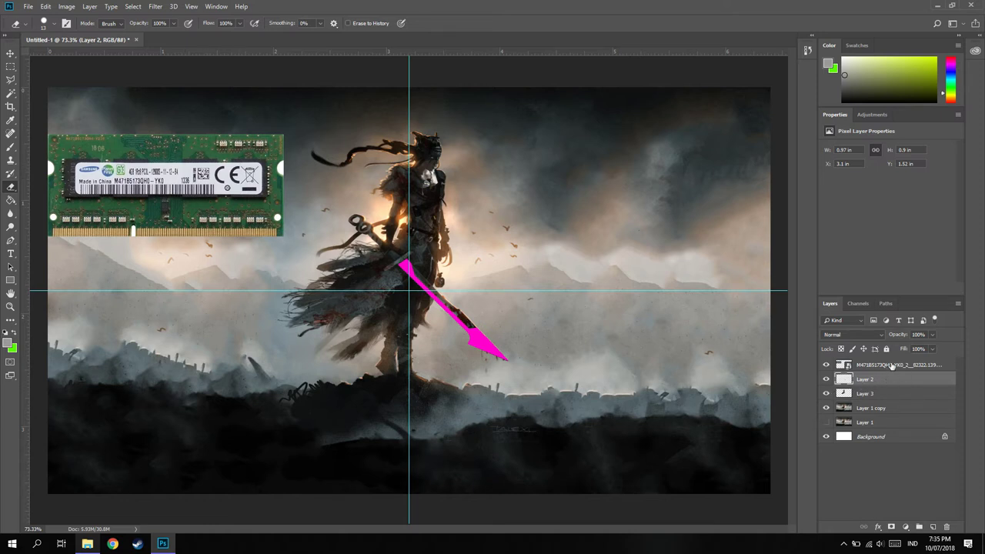
{"action": "left_click", "coordinate": [895, 366]}
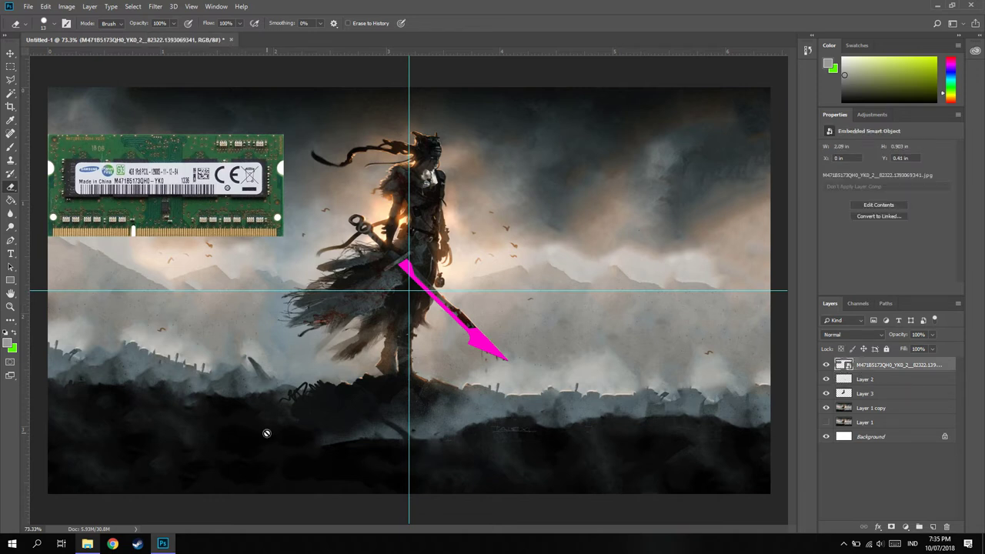
{"action": "left_click", "coordinate": [268, 199]}
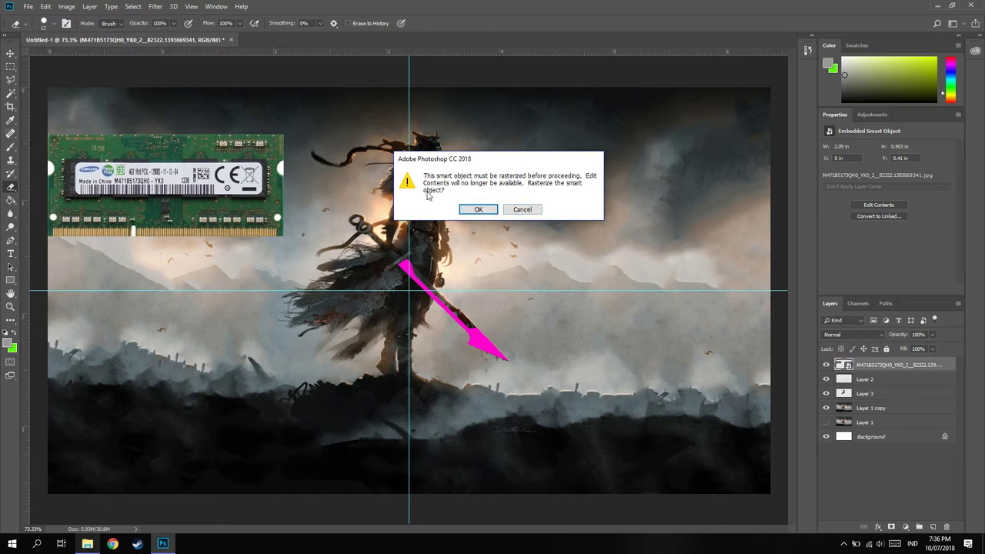
- Rasterize the RAM image and scribble erased streaks across it
{"action": "left_click", "coordinate": [477, 210]}
{"action": "left_click_drag", "start_coordinate": [273, 223], "coordinate": [275, 191]}
{"action": "left_click_drag", "start_coordinate": [275, 229], "coordinate": [120, 211]}
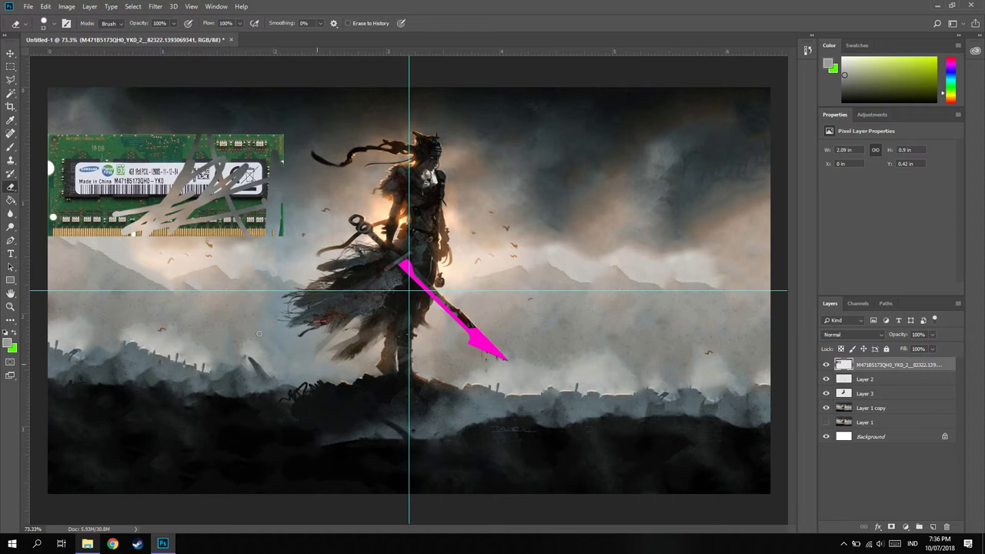
- Draw a paragraph text box across the upper-right sky
{"action": "left_click", "coordinate": [12, 203]}
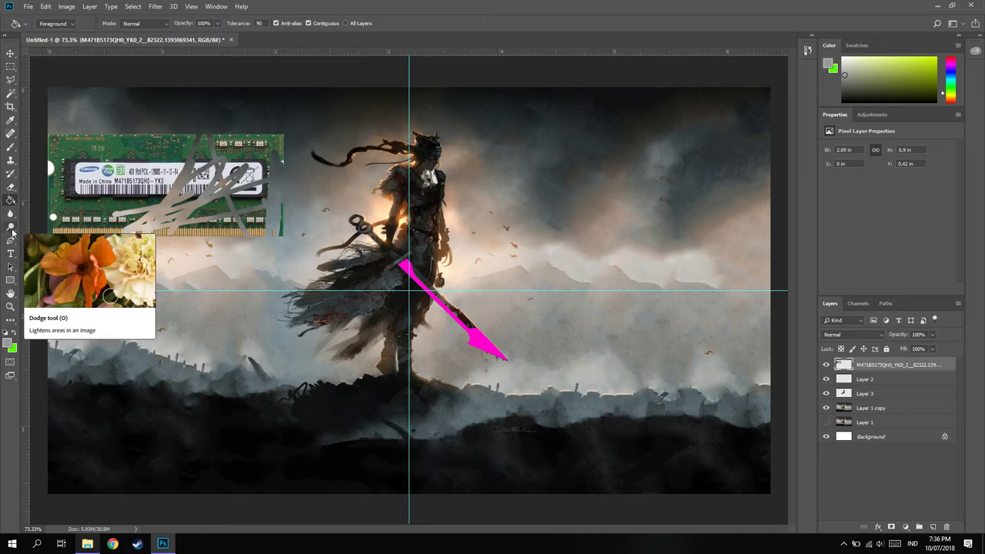
{"action": "left_click", "coordinate": [10, 255]}
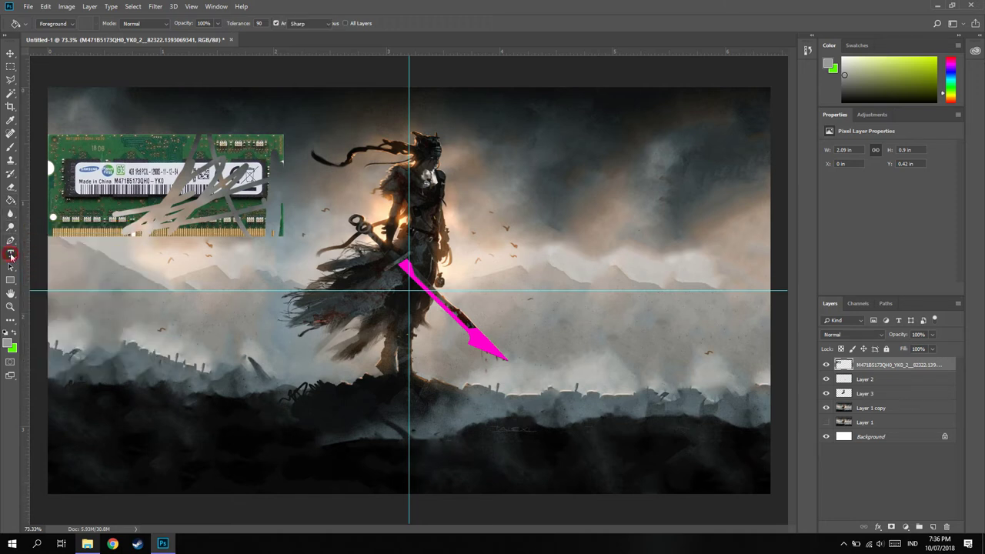
{"action": "left_click_drag", "start_coordinate": [462, 131], "coordinate": [759, 290]}
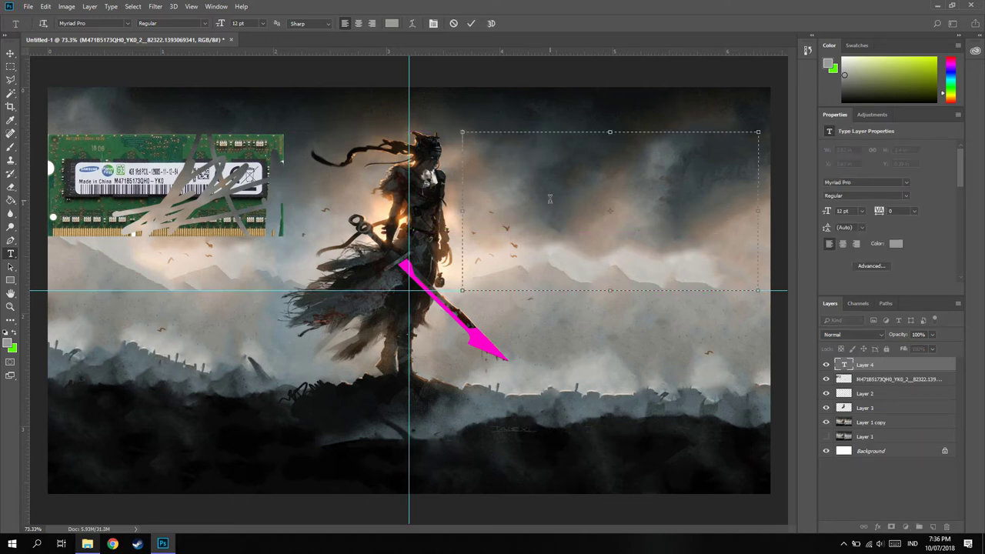
- Type 'udin' and set its font to HACKED
{"action": "type", "text": "udibn"}
{"action": "key", "text": "BackSpace"}
{"action": "key", "text": "BackSpace"}
{"action": "type", "text": "n"}
{"action": "key", "text": "ctrl+a"}
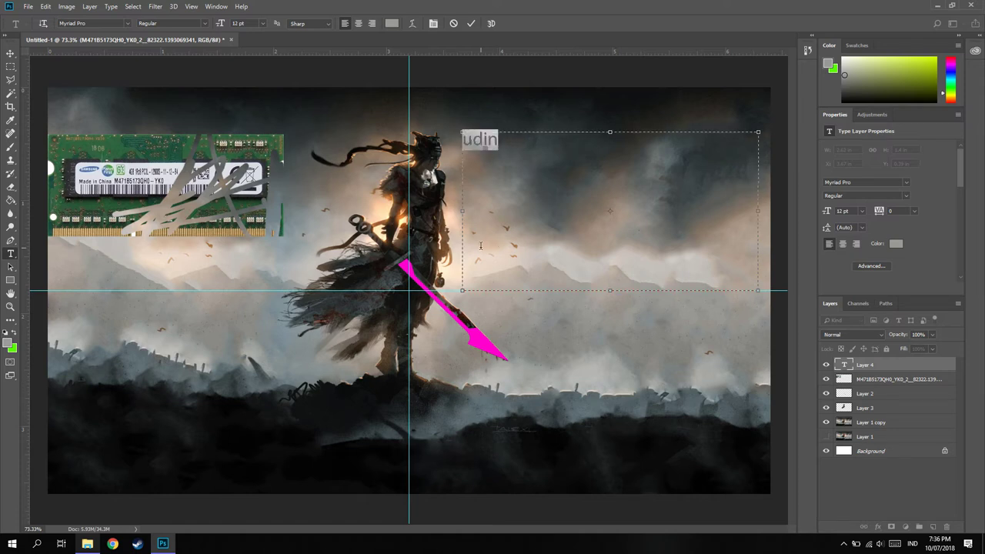
{"action": "left_click", "coordinate": [99, 23]}
{"action": "left_click", "coordinate": [127, 23]}
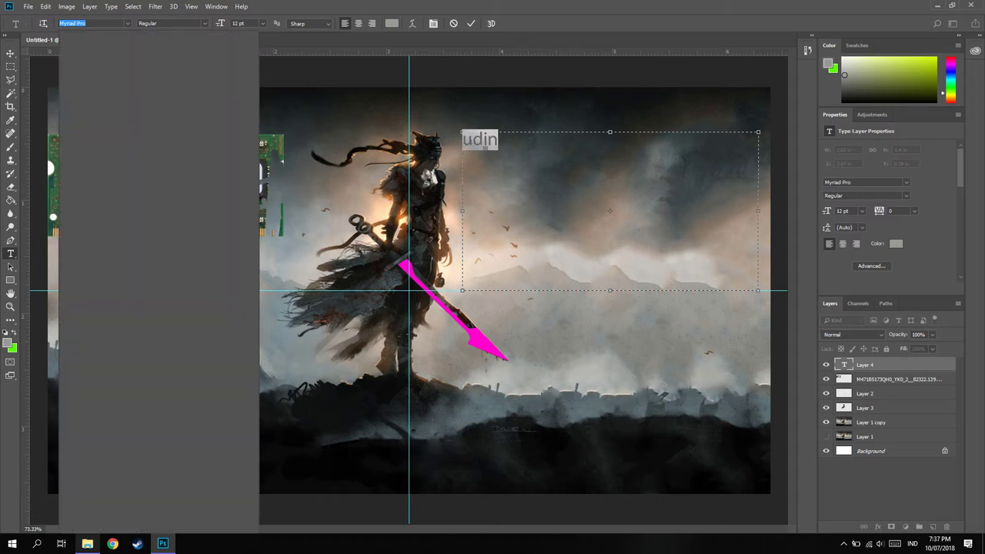
{"action": "type", "text": "hacked"}
{"action": "left_click", "coordinate": [108, 61]}
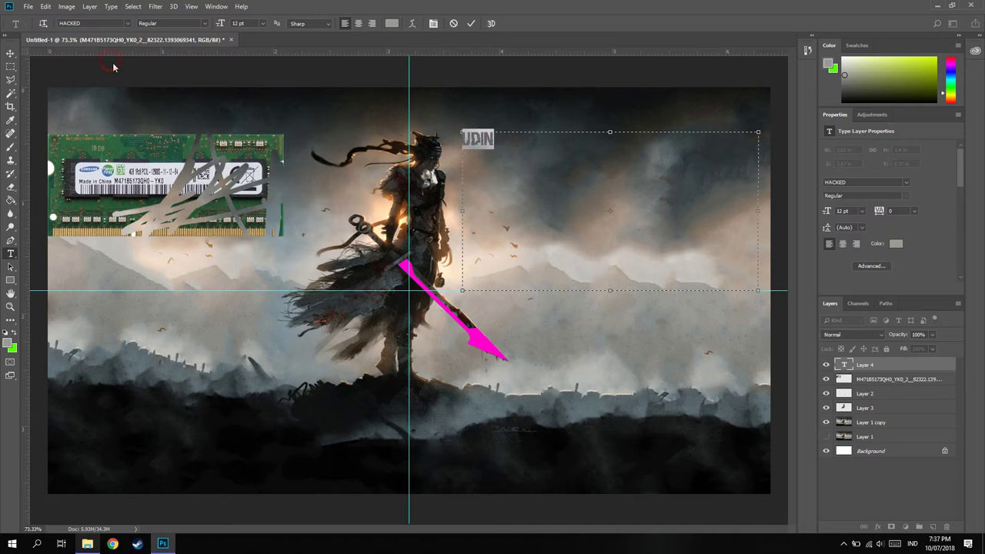
- Make the text white (ffffff) at 31 pt
{"action": "left_click", "coordinate": [392, 24]}
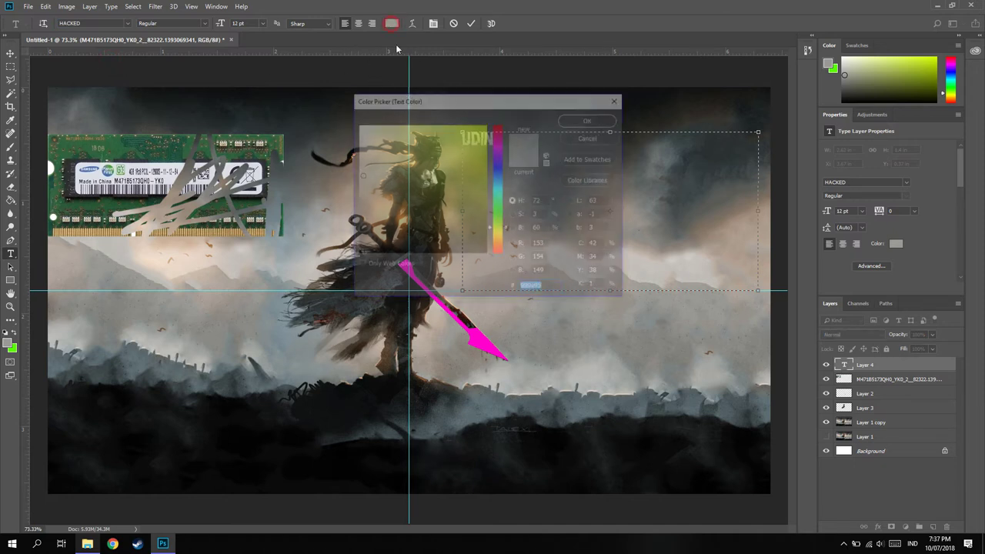
{"action": "left_click", "coordinate": [357, 123]}
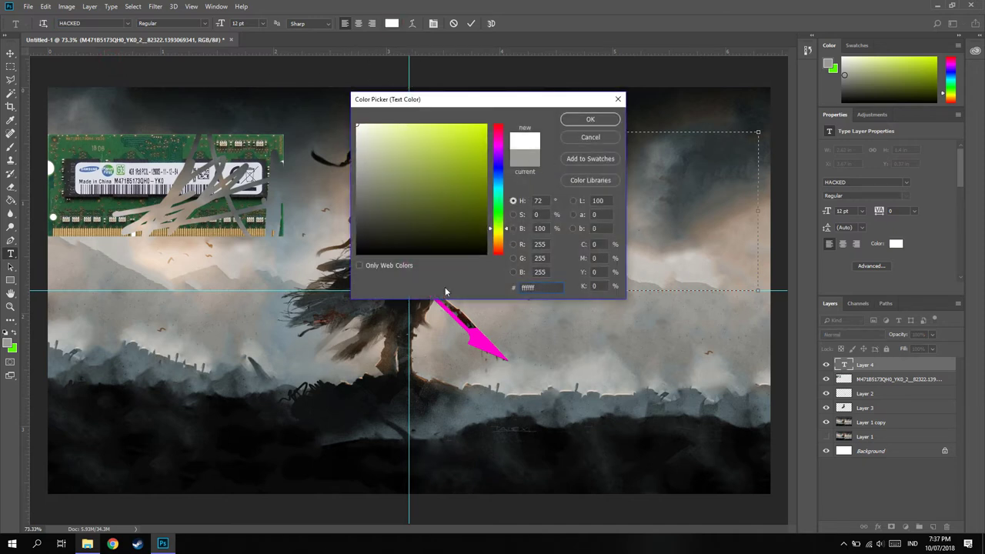
{"action": "left_click", "coordinate": [582, 120]}
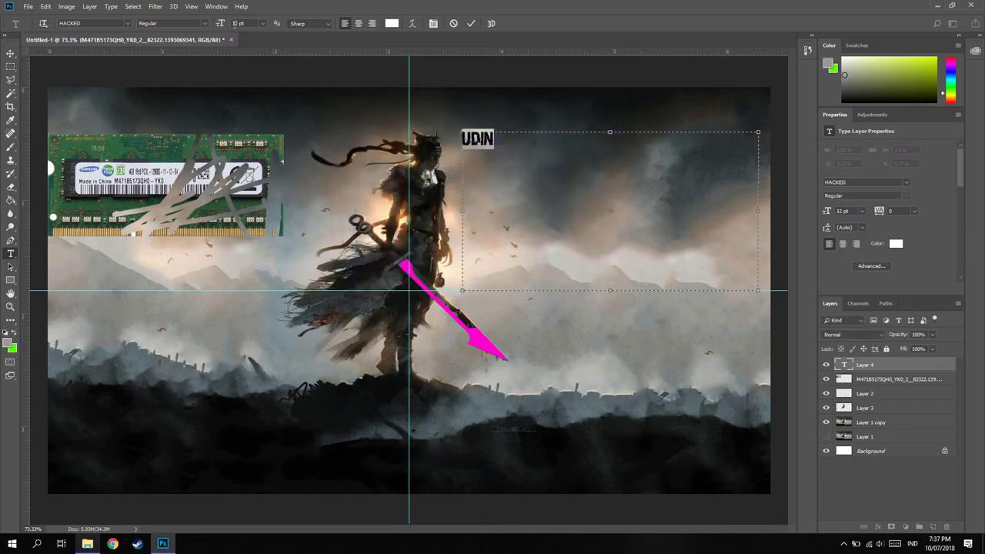
{"action": "left_click", "coordinate": [238, 23]}
{"action": "type", "text": "3"}
{"action": "key", "text": "Return"}
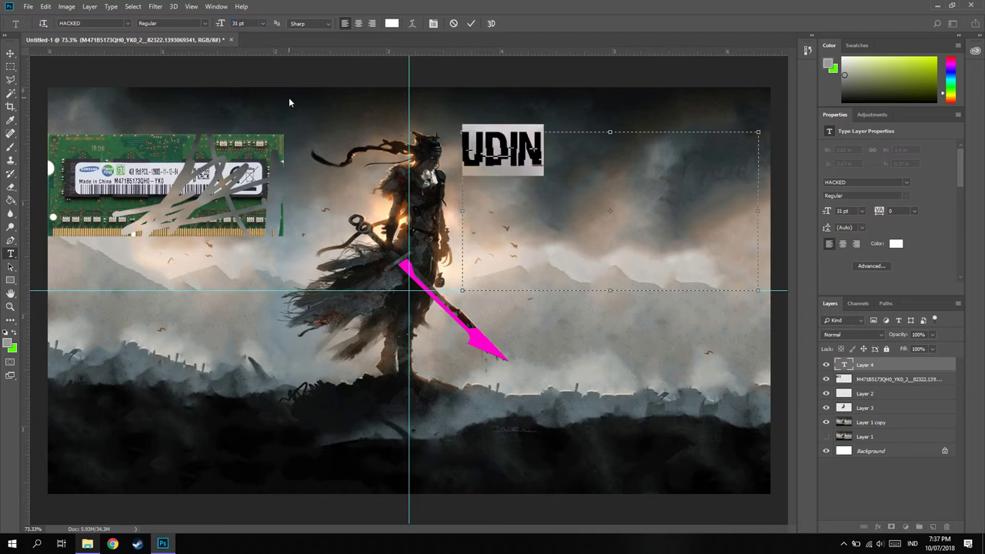
- Enlarge the UDIN text to 61 pt, keeping anti-aliasing at Sharp
{"action": "left_click_drag", "start_coordinate": [223, 25], "coordinate": [221, 27]}
{"action": "key", "text": "Return"}
{"action": "left_click", "coordinate": [627, 174]}
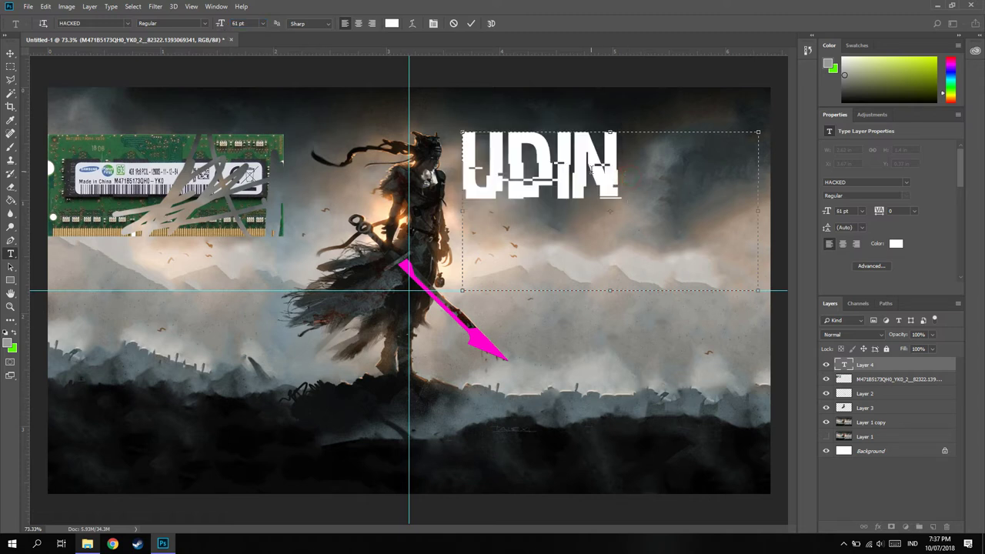
{"action": "left_click", "coordinate": [204, 24]}
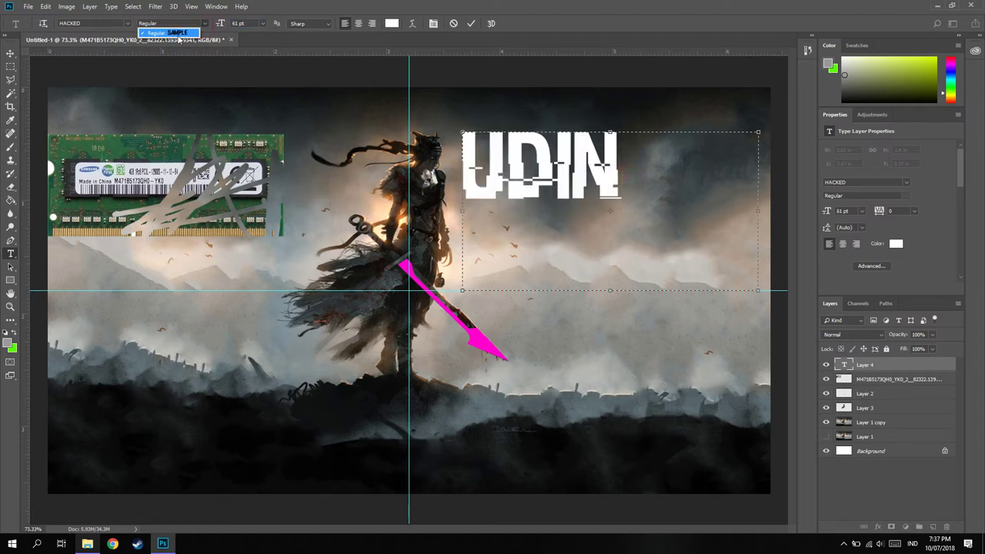
{"action": "left_click", "coordinate": [287, 12]}
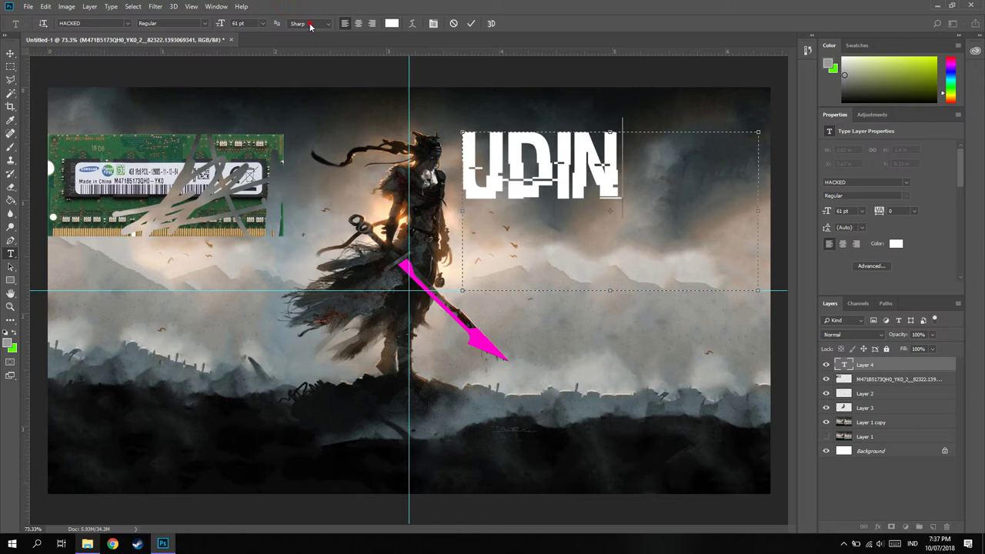
{"action": "left_click", "coordinate": [312, 24]}
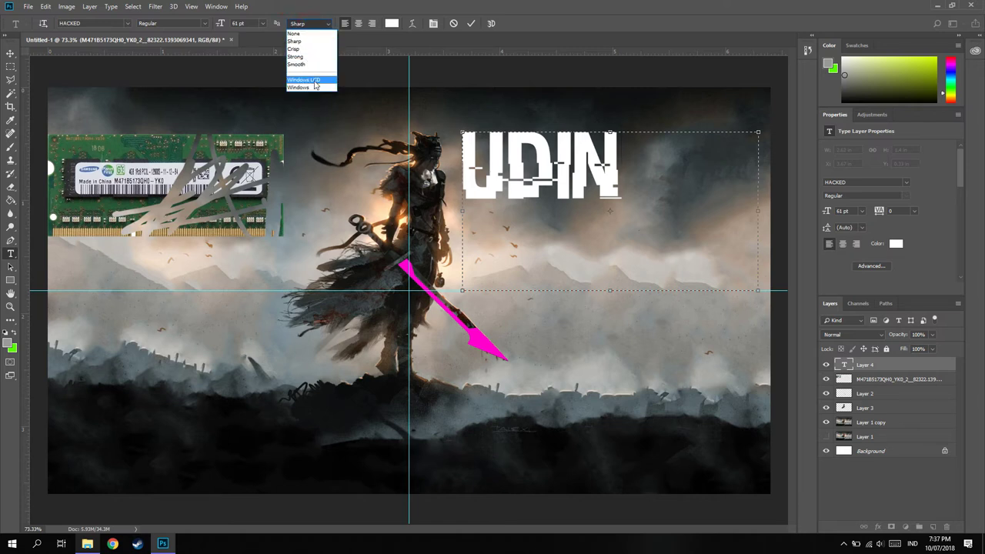
{"action": "left_click", "coordinate": [314, 80]}
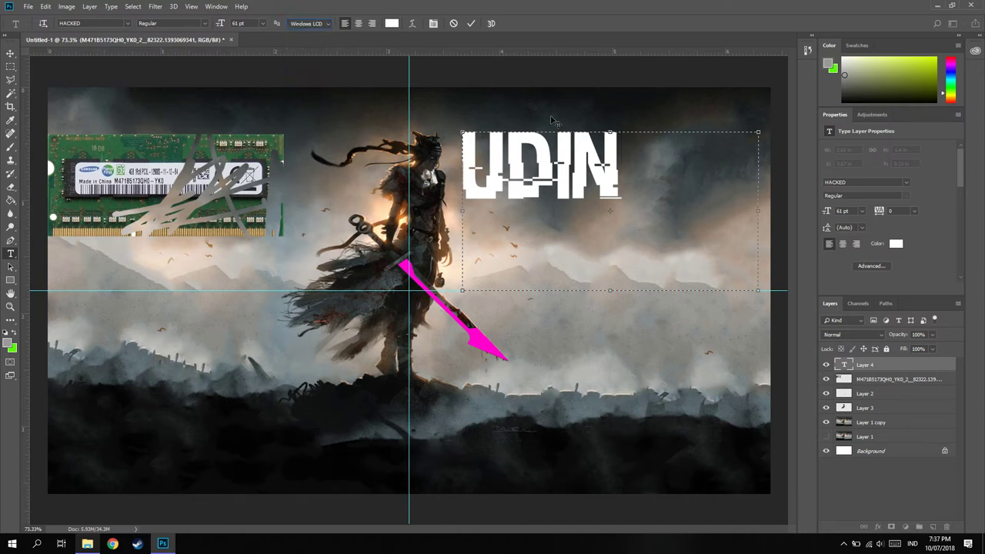
{"action": "left_click", "coordinate": [307, 23]}
{"action": "left_click", "coordinate": [299, 40]}
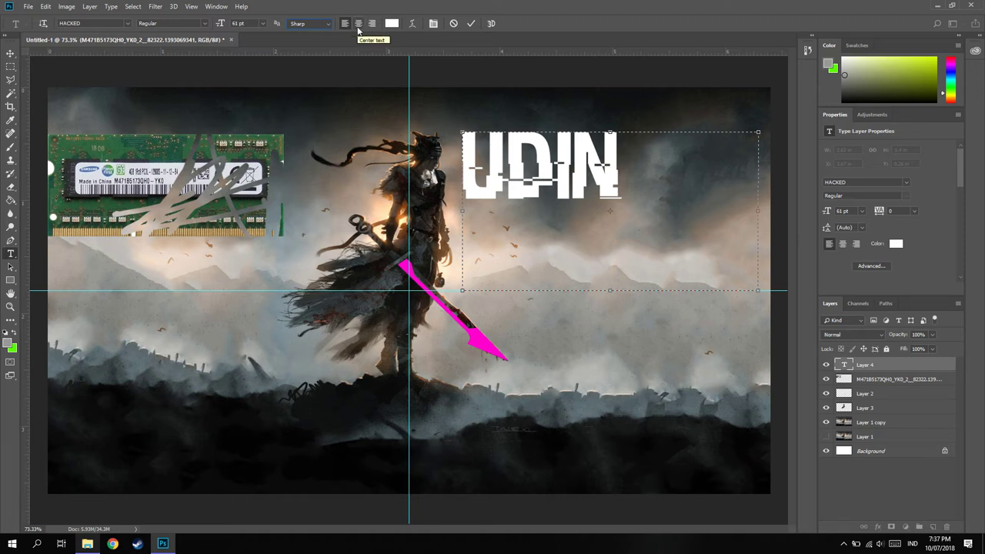
- Left-align the UDIN text and commit it
{"action": "left_click", "coordinate": [358, 24]}
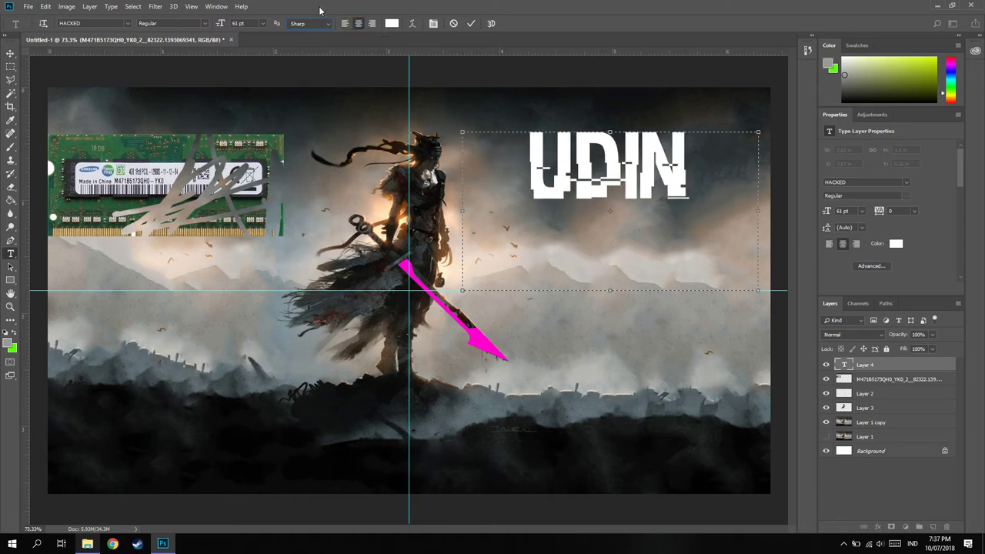
{"action": "left_click", "coordinate": [372, 23]}
{"action": "left_click", "coordinate": [345, 23]}
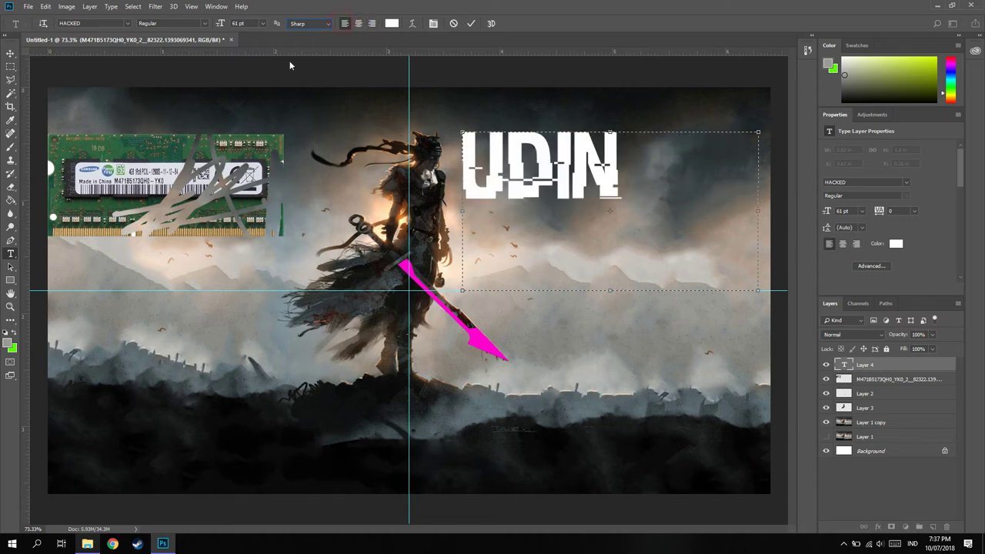
{"action": "left_click", "coordinate": [11, 53]}
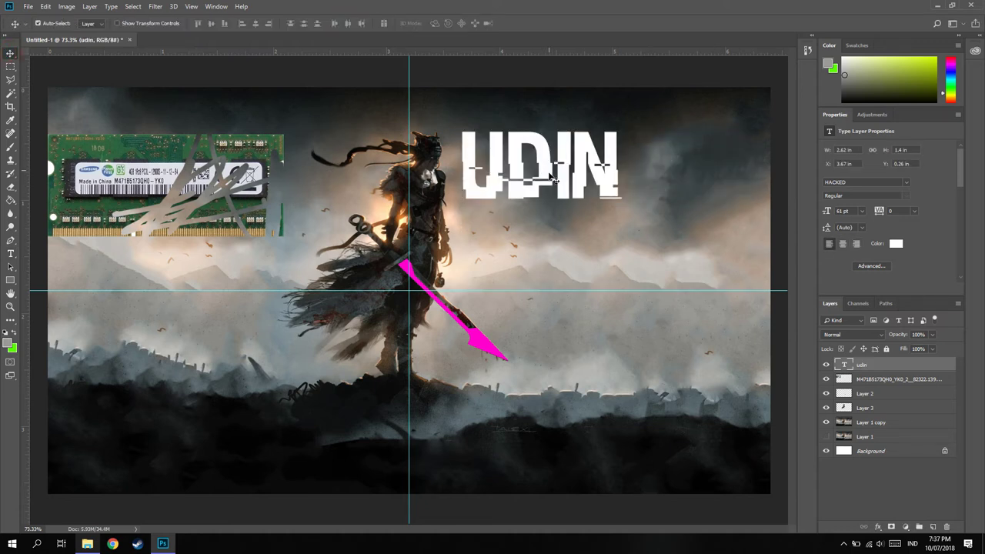
- Widen the UDIN text box to both canvas edges and centre the text
{"action": "left_click_drag", "start_coordinate": [551, 178], "coordinate": [414, 166]}
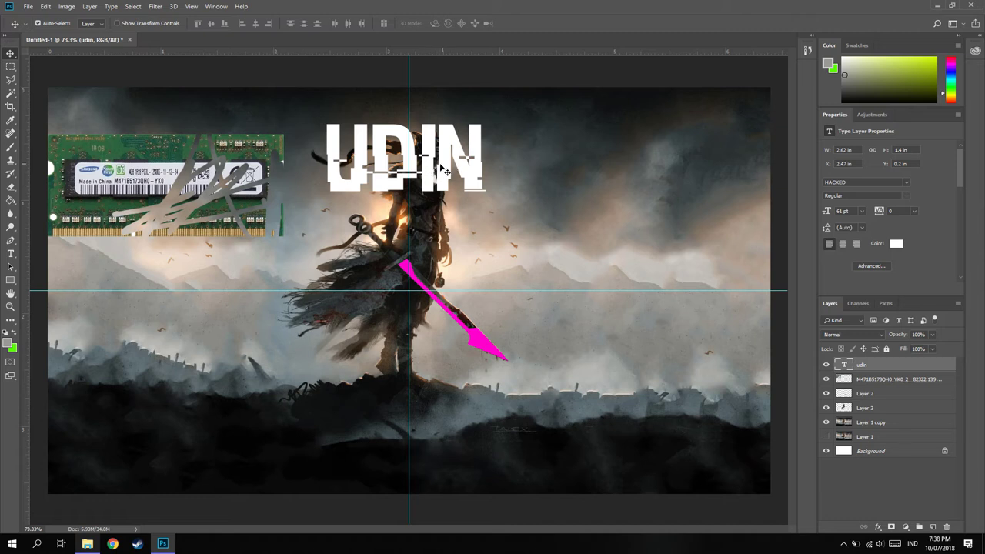
{"action": "left_click_drag", "start_coordinate": [427, 182], "coordinate": [423, 187]}
{"action": "key", "text": "t"}
{"action": "left_click", "coordinate": [442, 166]}
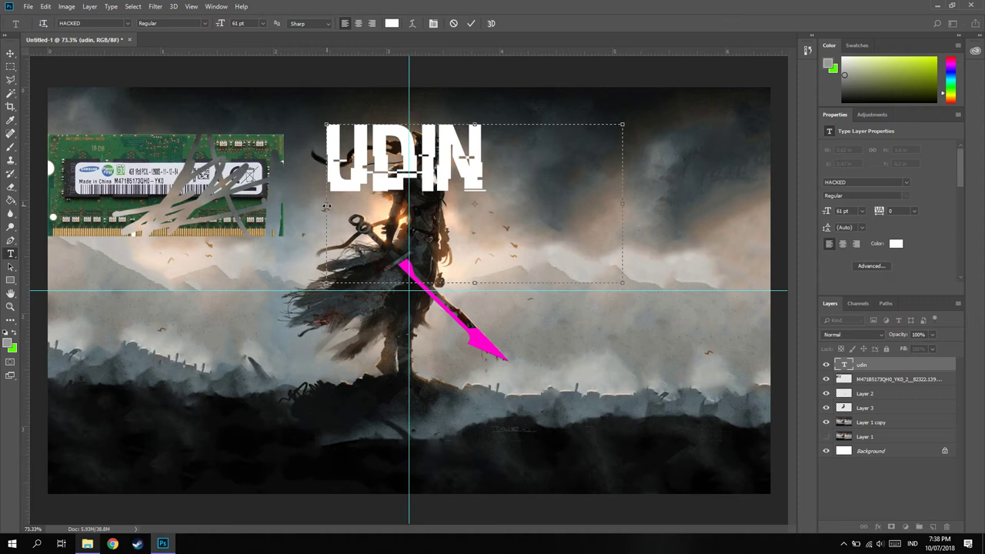
{"action": "left_click_drag", "start_coordinate": [326, 203], "coordinate": [48, 203]}
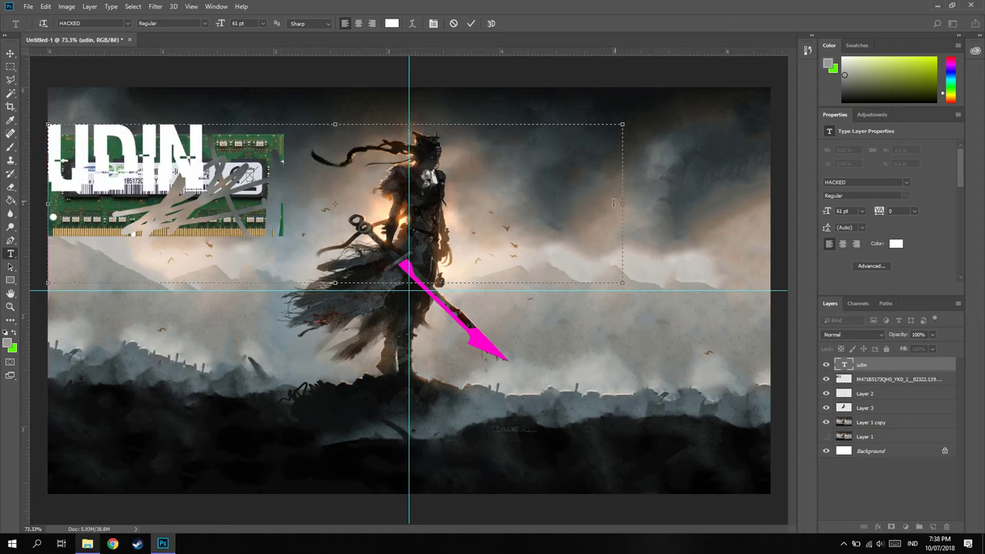
{"action": "left_click_drag", "start_coordinate": [622, 200], "coordinate": [770, 194]}
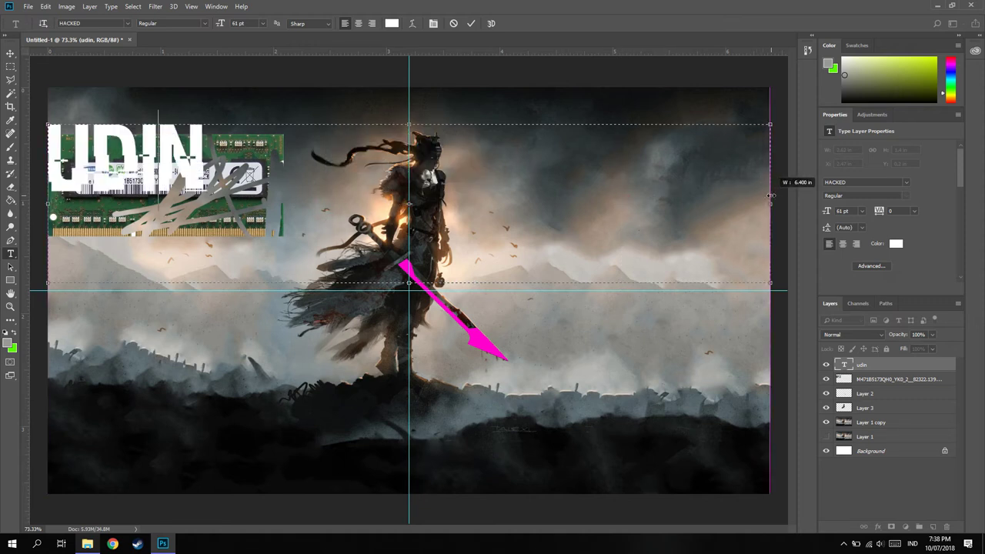
{"action": "key", "text": "ctrl+a"}
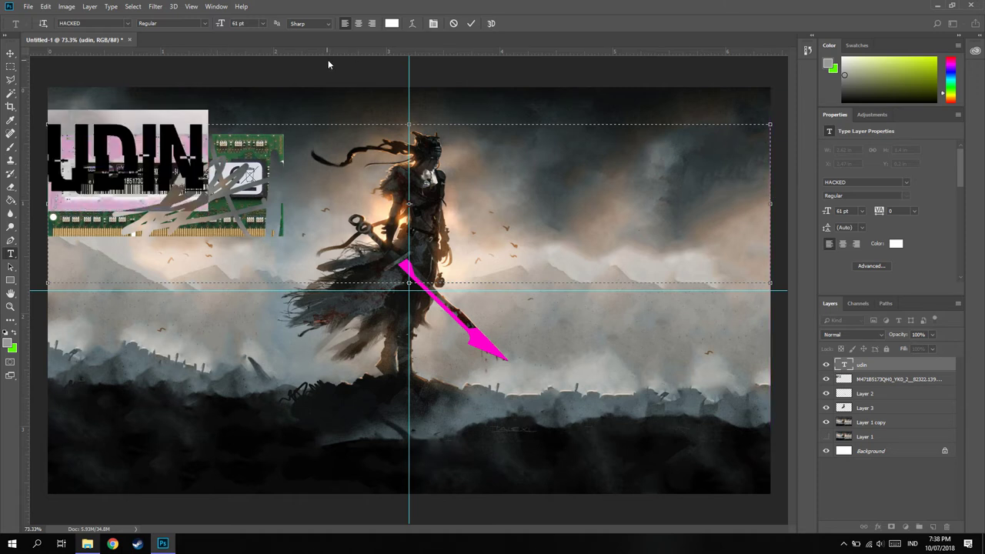
{"action": "left_click", "coordinate": [358, 24]}
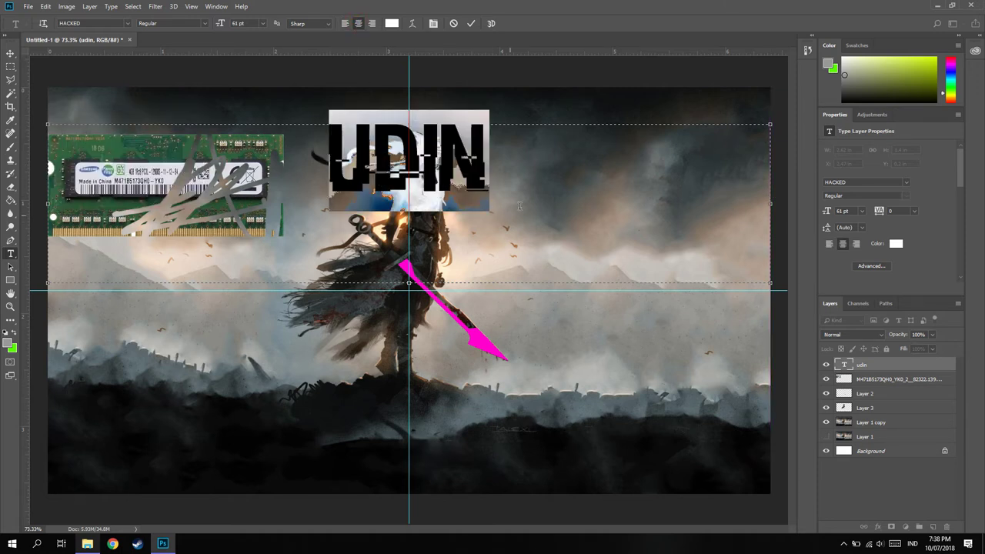
{"action": "left_click", "coordinate": [11, 54]}
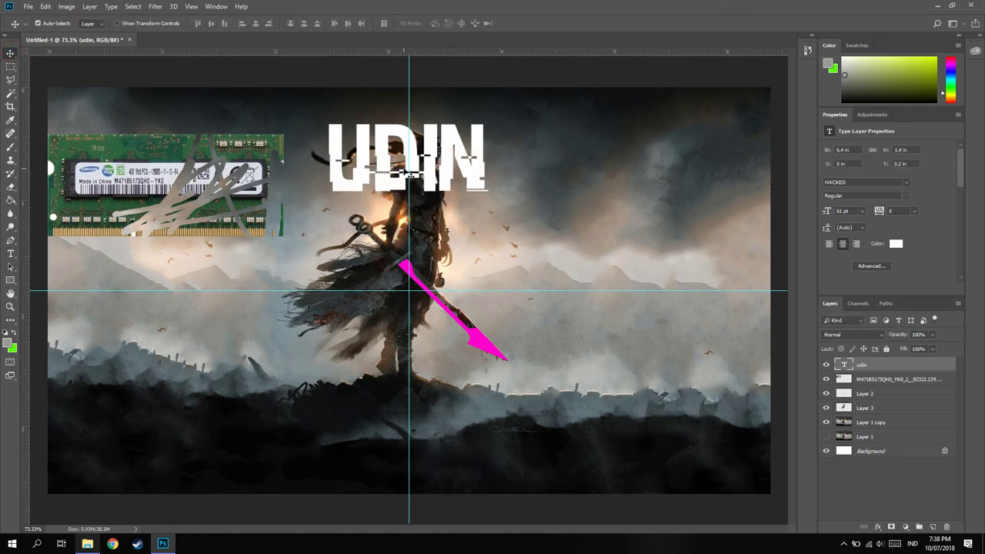
- Narrow the UDIN text box and move the title to the top centre
{"action": "key", "text": "t"}
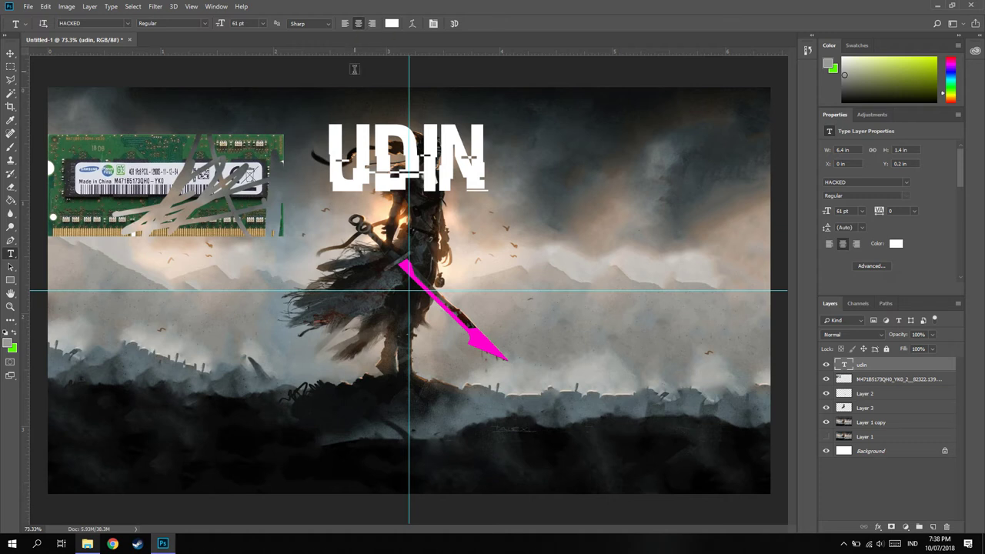
{"action": "left_click", "coordinate": [408, 171]}
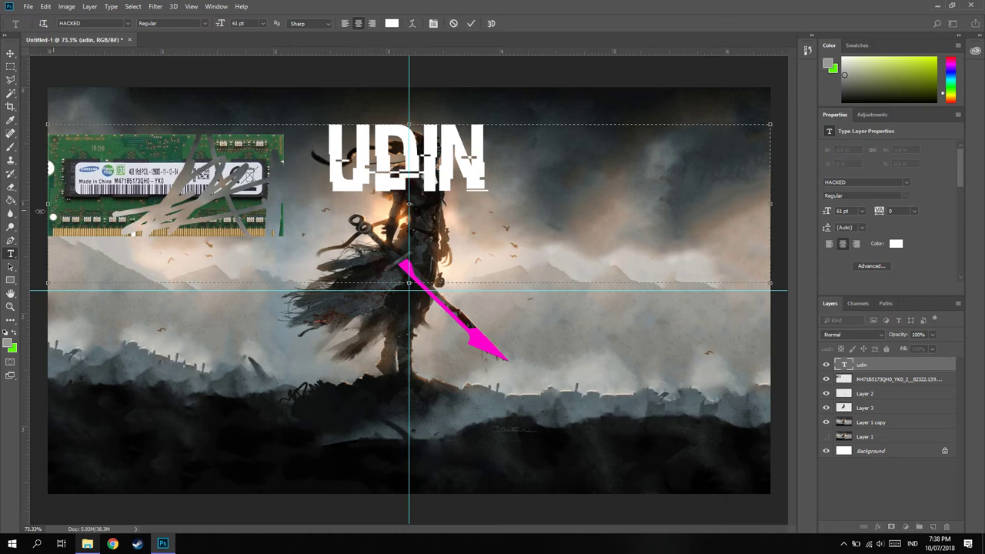
{"action": "left_click_drag", "start_coordinate": [48, 216], "coordinate": [584, 216]}
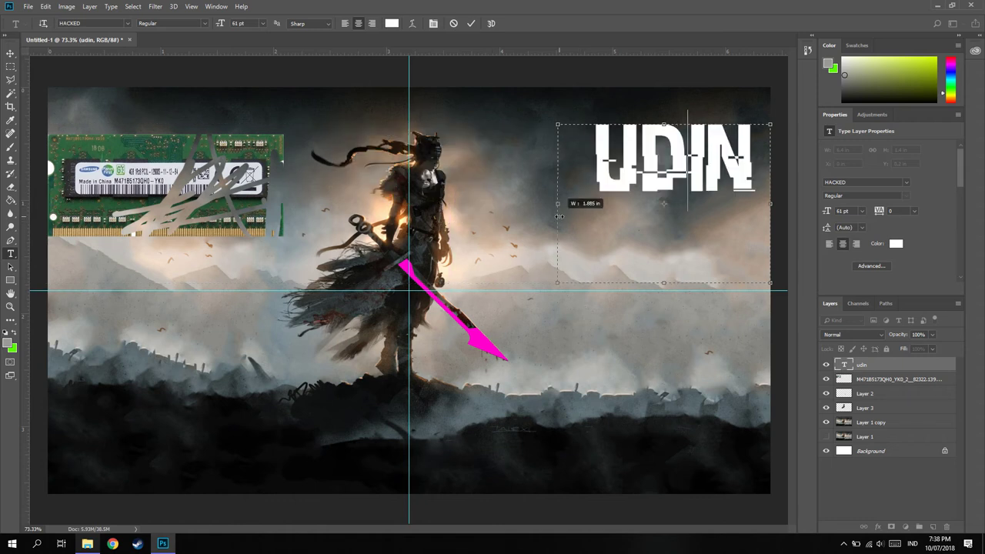
{"action": "key", "text": "ctrl+Return"}
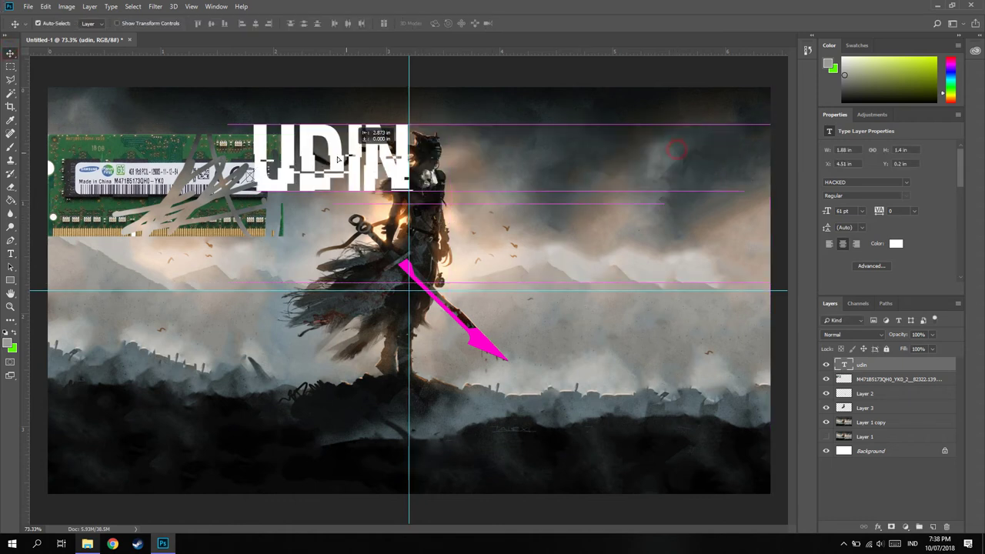
{"action": "left_click_drag", "start_coordinate": [684, 148], "coordinate": [422, 160]}
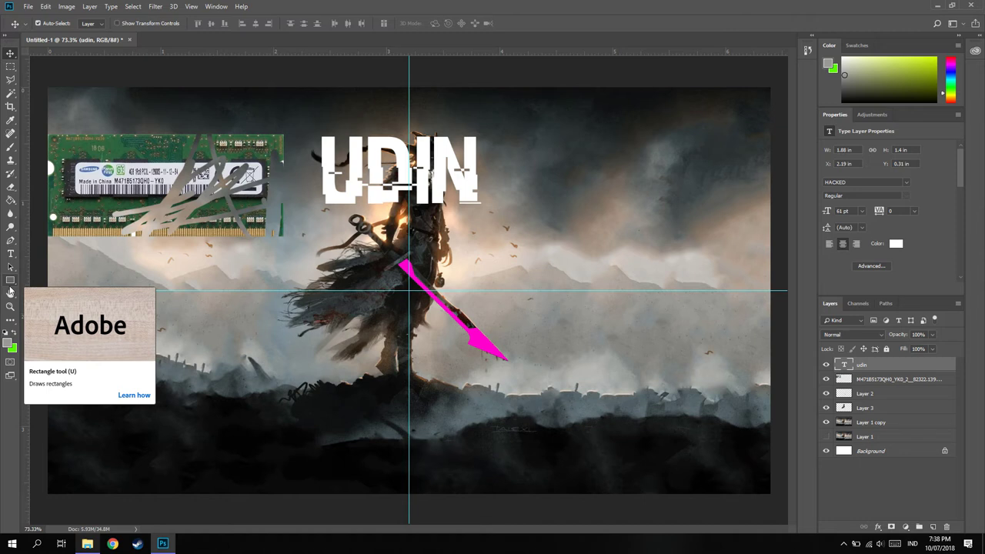
- Draw a rectangle over the UDIN title area with no fill
{"action": "left_click", "coordinate": [10, 285]}
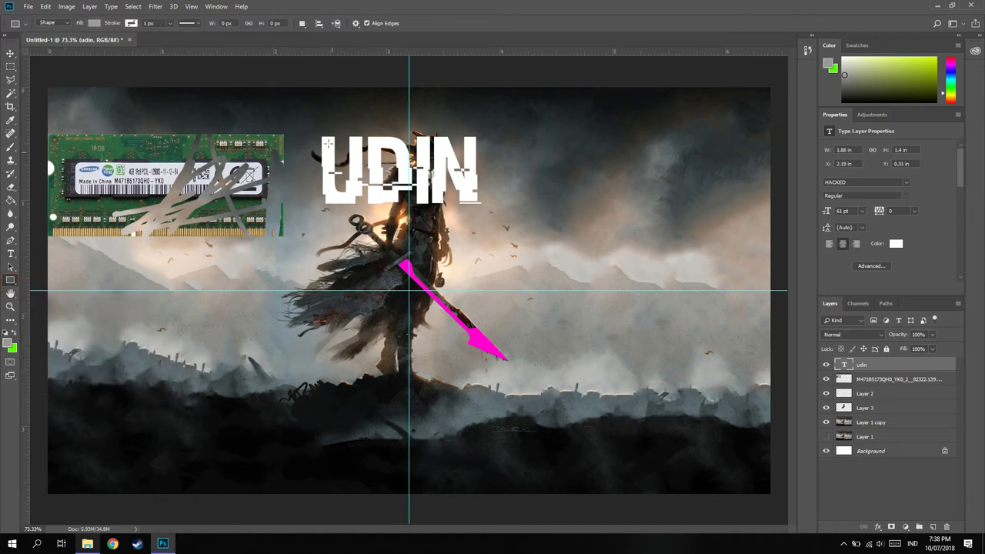
{"action": "left_click_drag", "start_coordinate": [292, 113], "coordinate": [694, 273]}
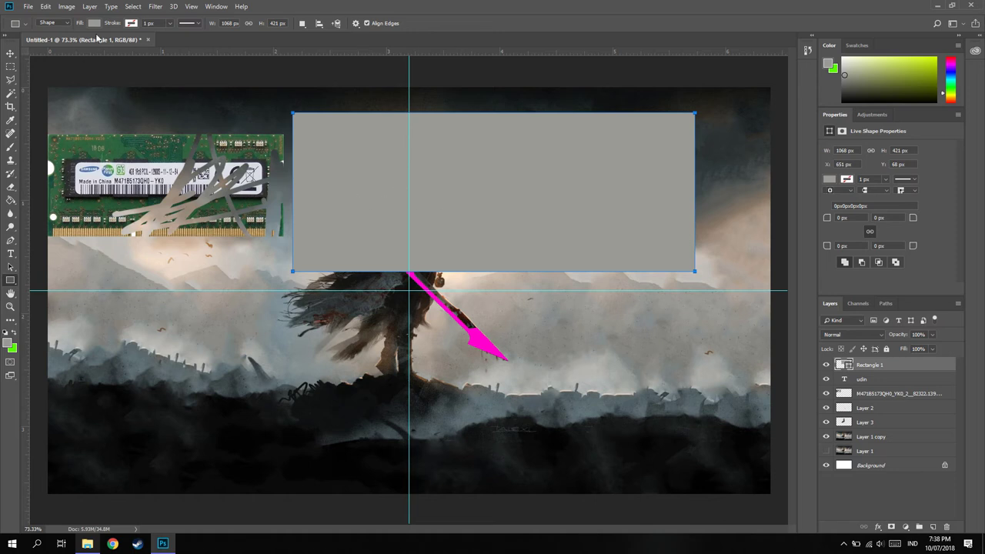
{"action": "left_click", "coordinate": [93, 23]}
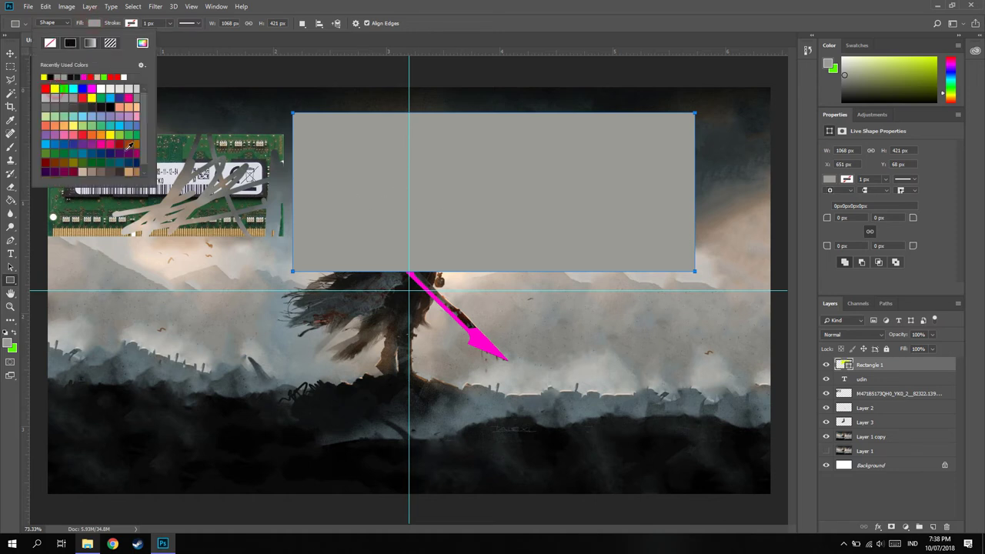
{"action": "left_click", "coordinate": [54, 89]}
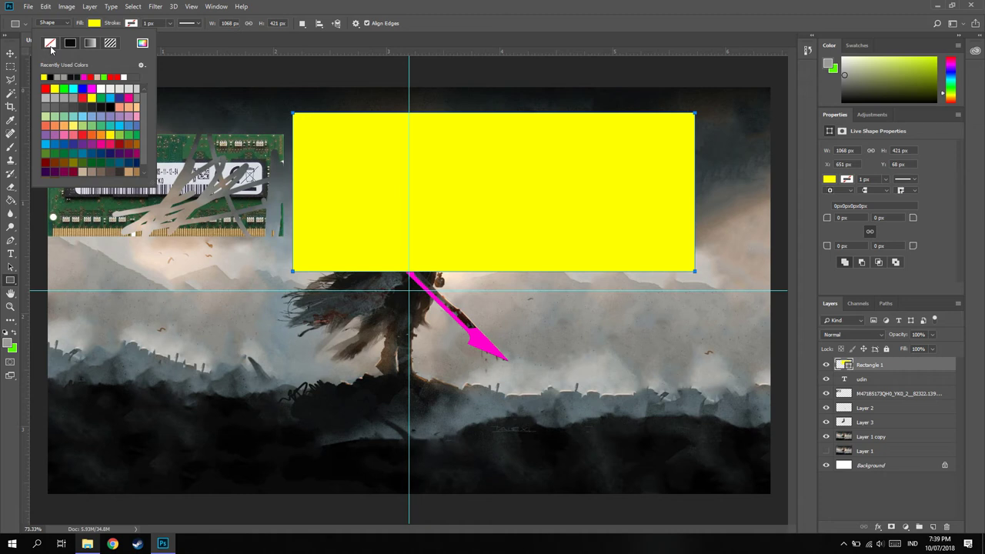
{"action": "left_click", "coordinate": [50, 46]}
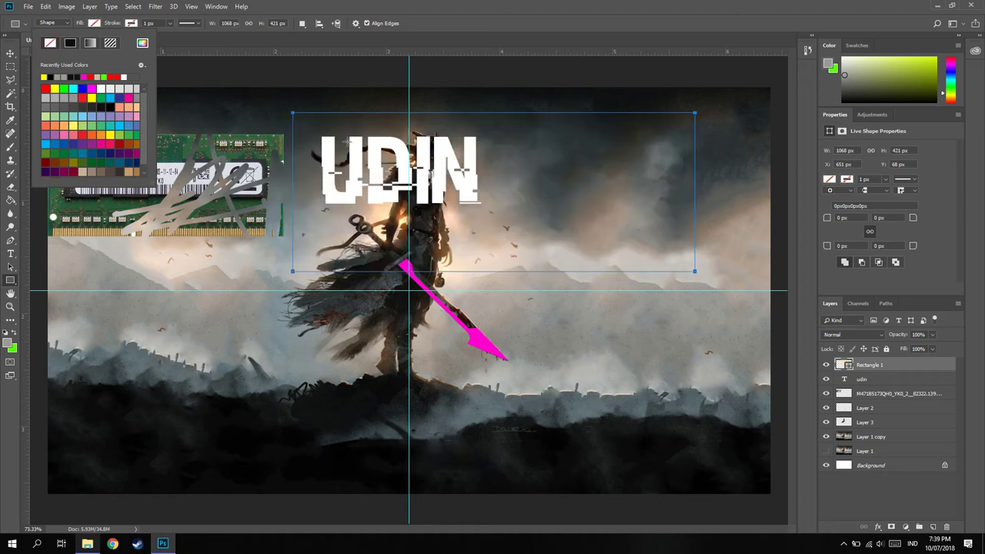
- Give the rectangle a 10 px solid black outline
{"action": "left_click", "coordinate": [188, 23]}
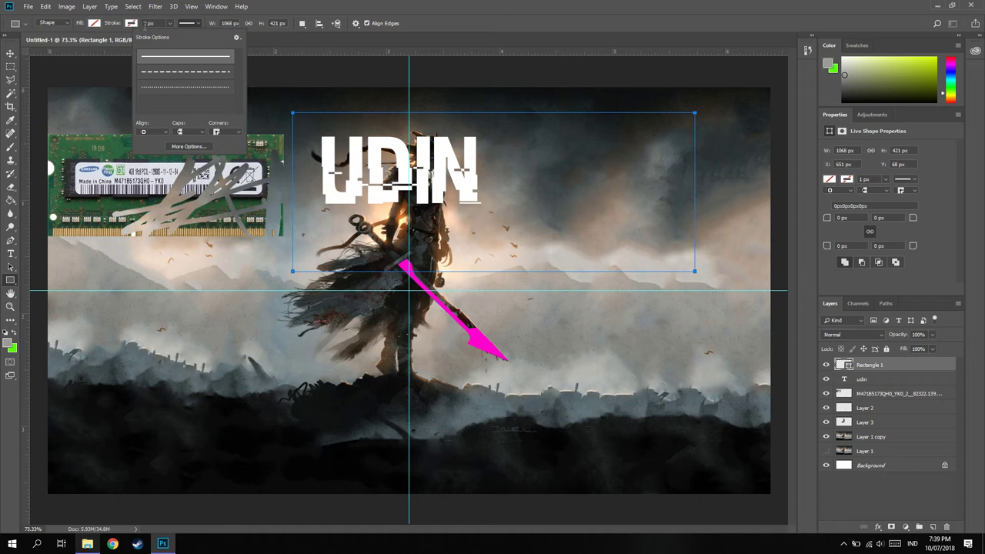
{"action": "left_click", "coordinate": [148, 30]}
{"action": "type", "text": "10"}
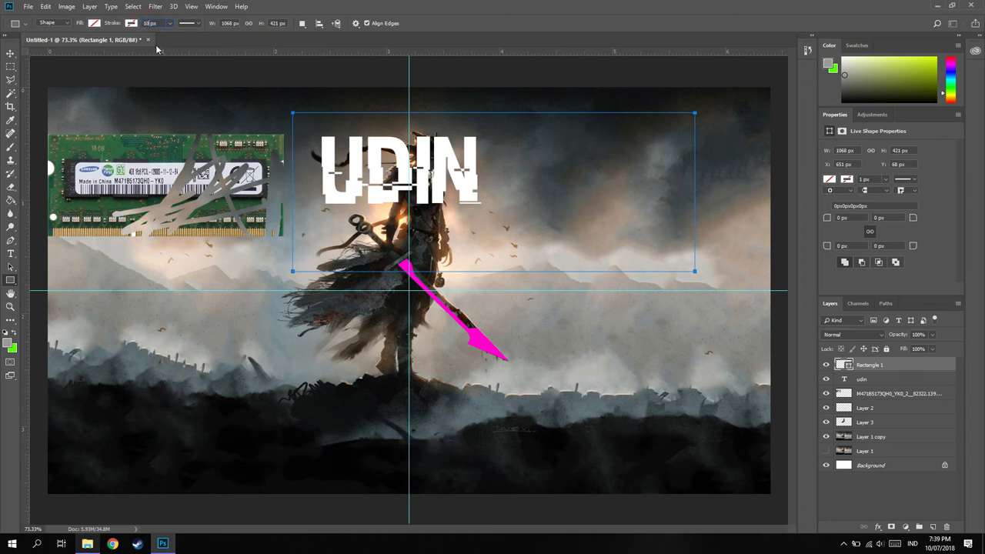
{"action": "key", "text": "Return"}
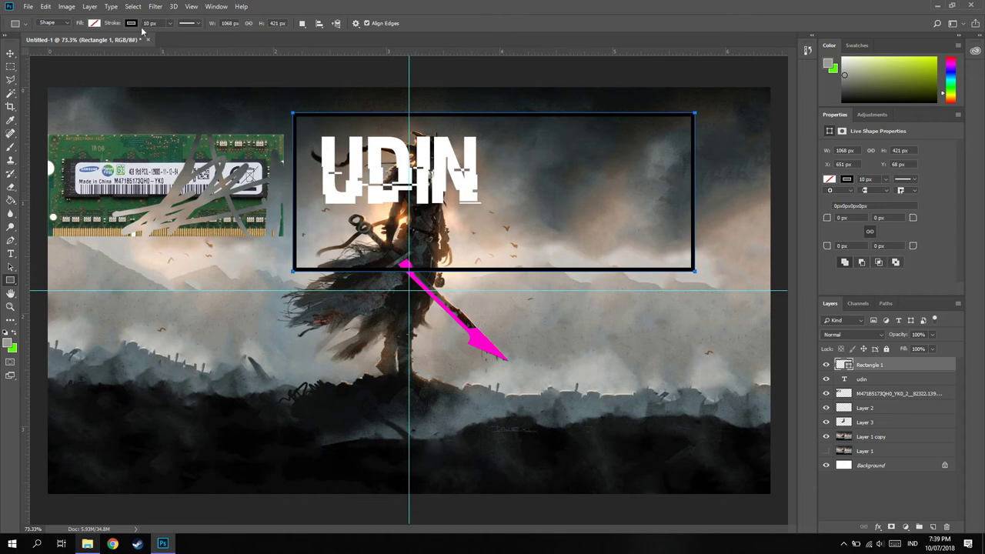
{"action": "left_click", "coordinate": [132, 24]}
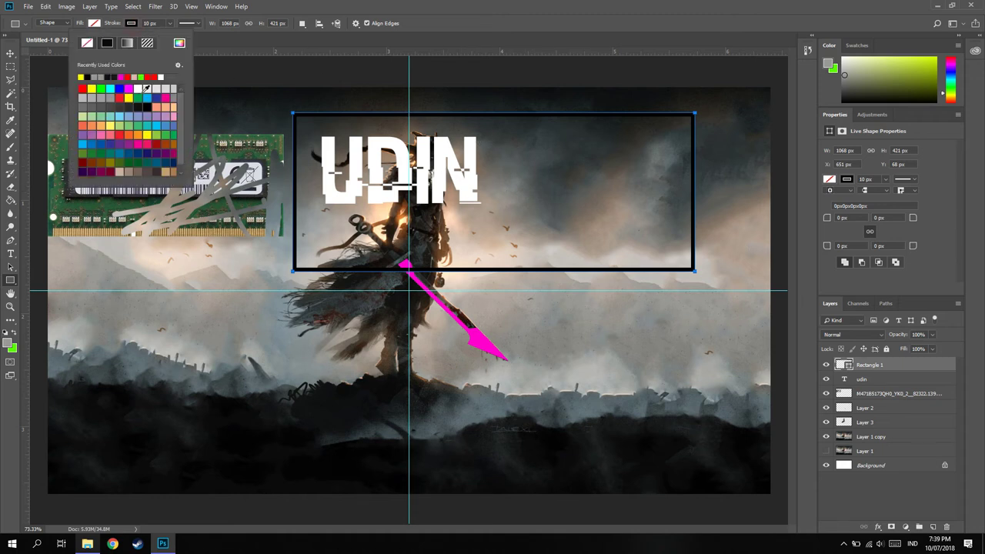
{"action": "left_click", "coordinate": [100, 89]}
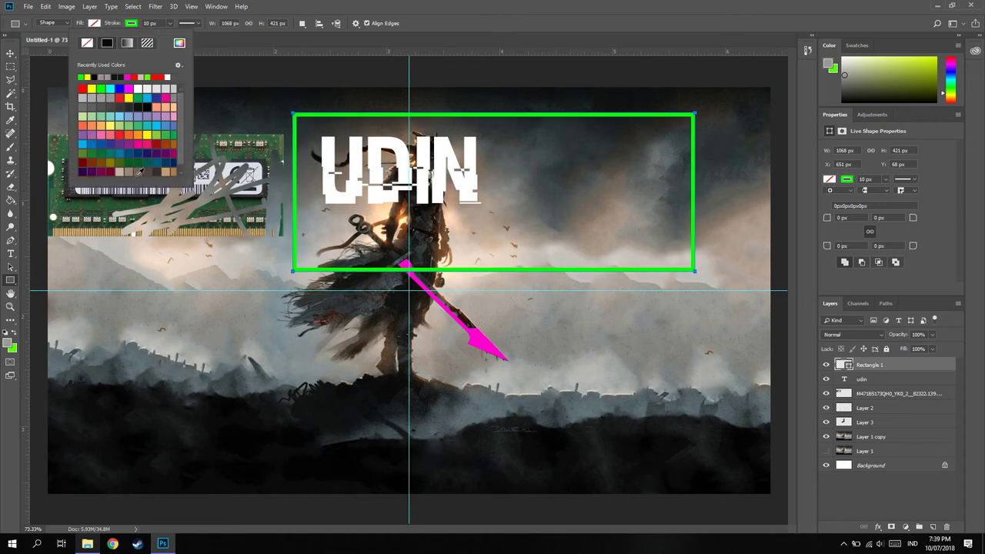
{"action": "left_click", "coordinate": [119, 88]}
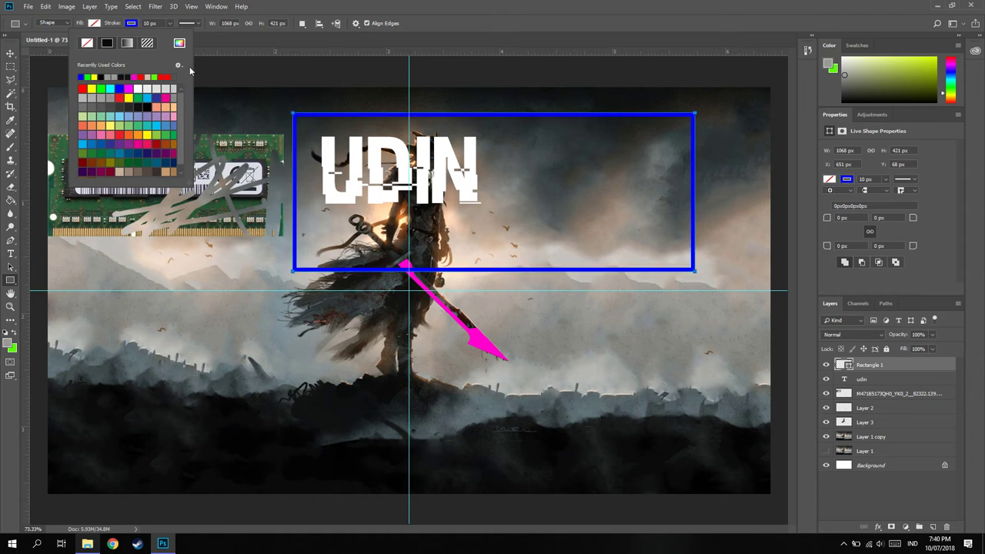
{"action": "left_click", "coordinate": [147, 43]}
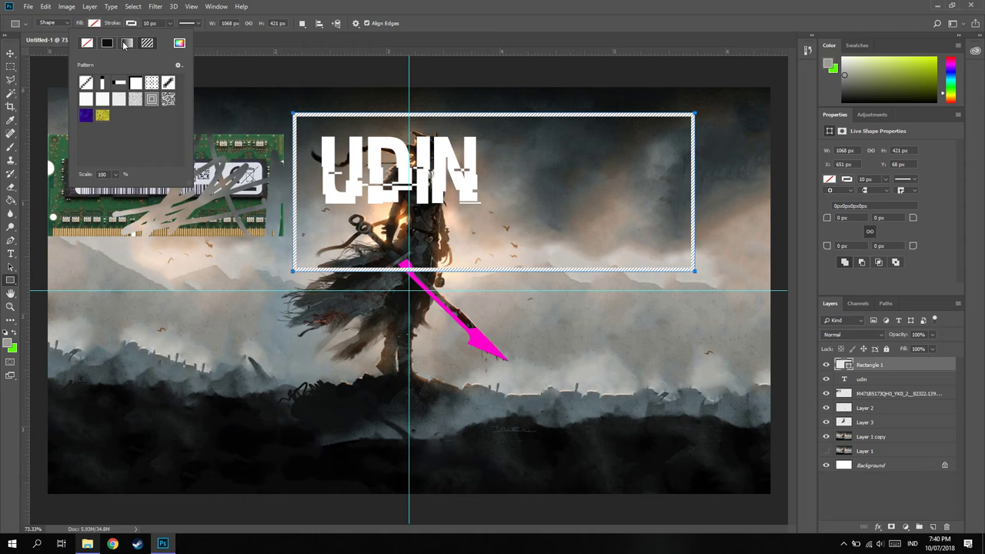
{"action": "left_click", "coordinate": [127, 44]}
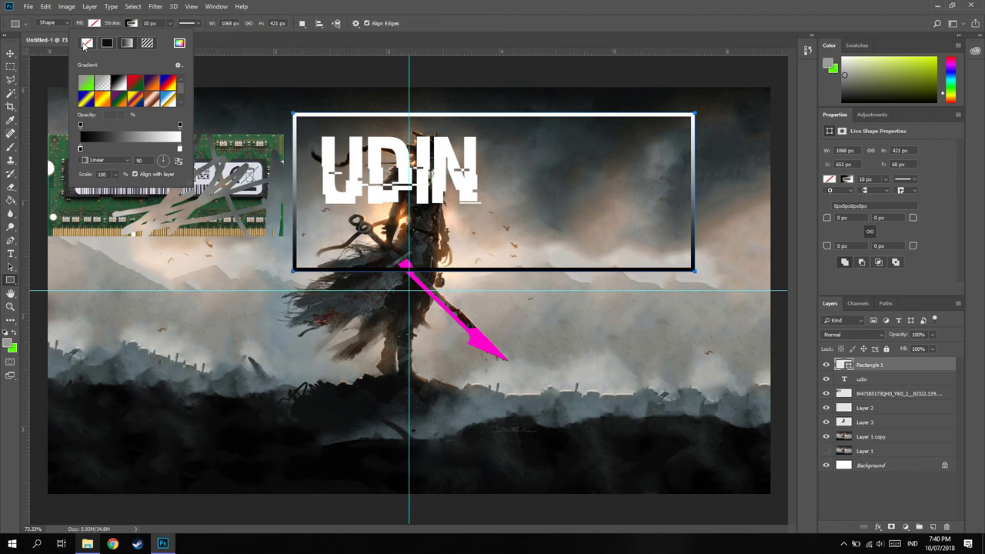
{"action": "left_click", "coordinate": [146, 44]}
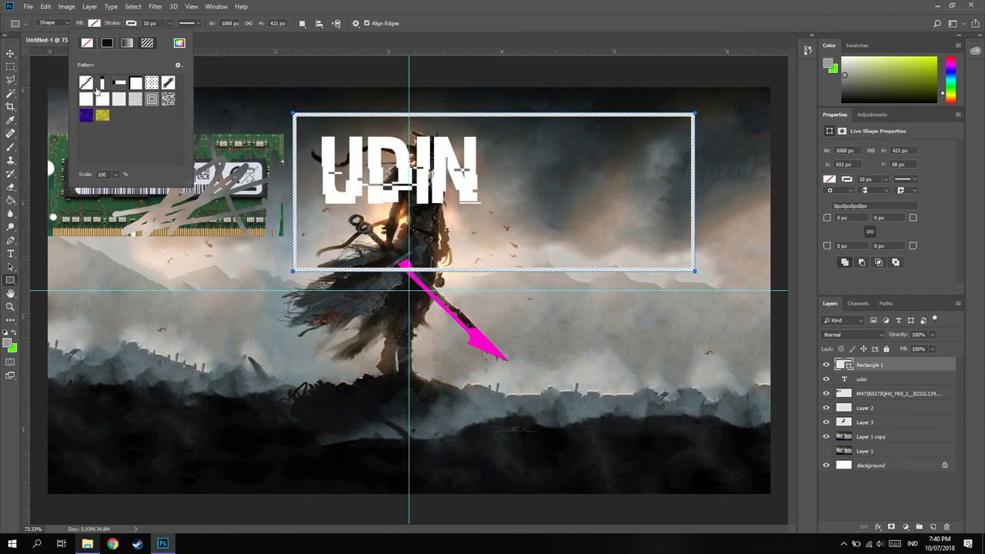
{"action": "left_click", "coordinate": [107, 43]}
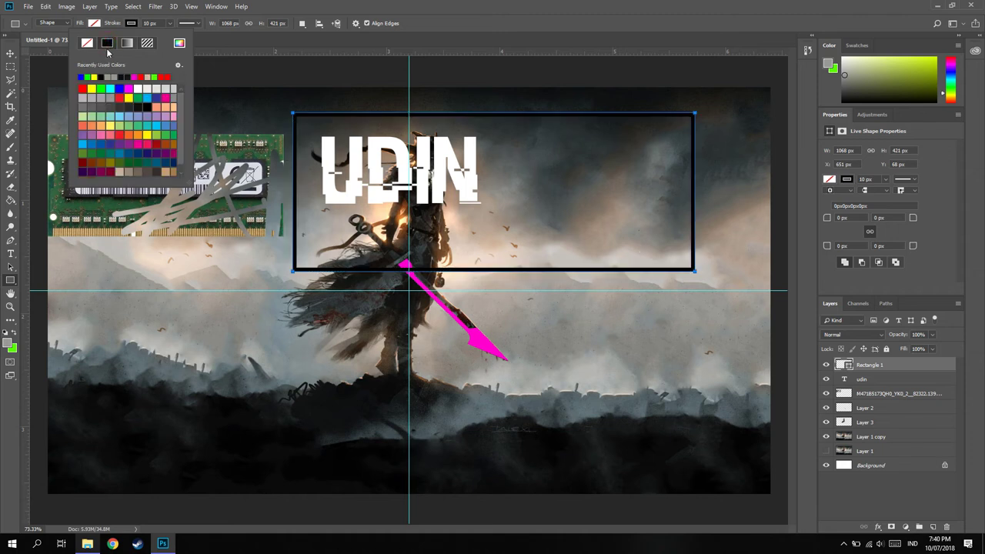
{"action": "left_click", "coordinate": [105, 34]}
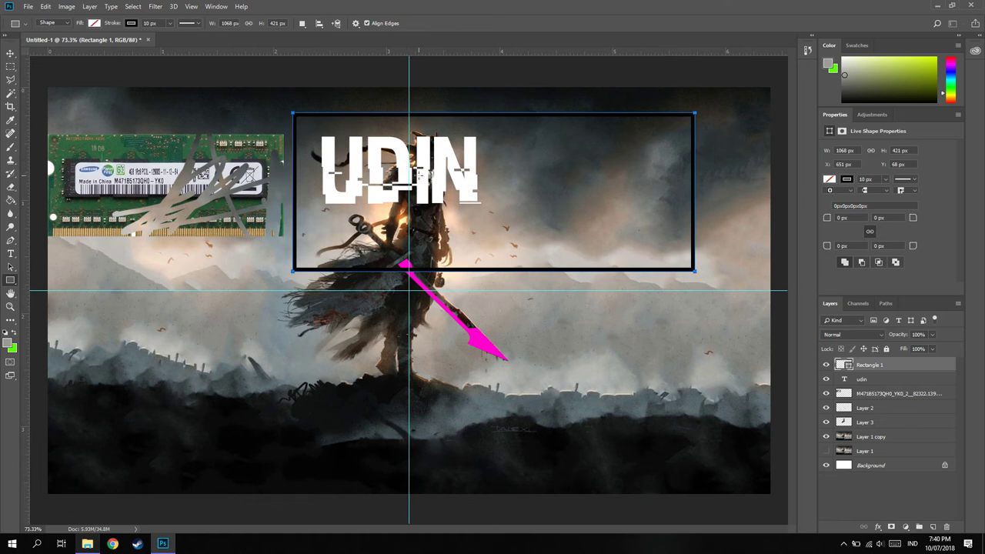
- Add an 8 px stroke to the udin layer via Layer Style
{"action": "left_click", "coordinate": [868, 381]}
{"action": "right_click", "coordinate": [877, 383]}
{"action": "left_click", "coordinate": [774, 97]}
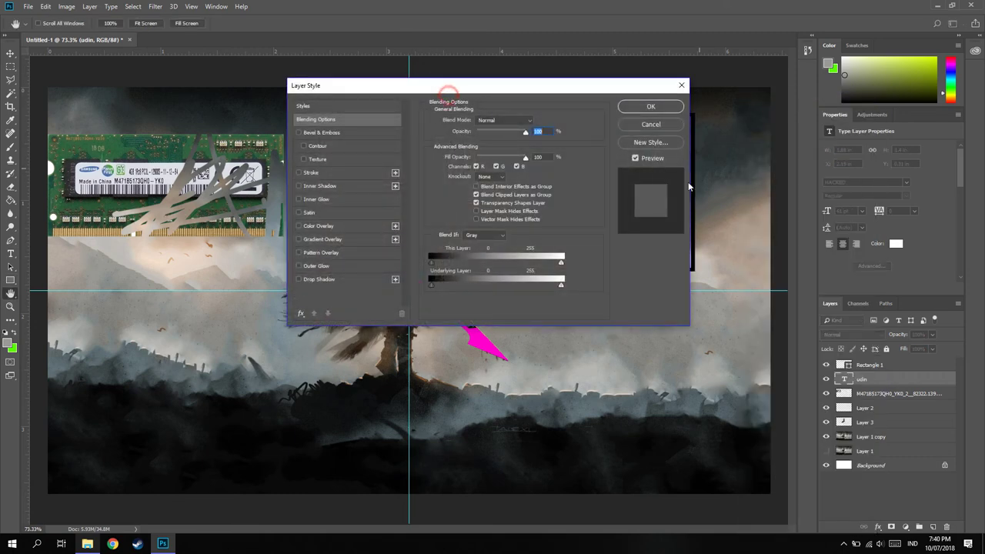
{"action": "mouse_move", "coordinate": [515, 87]}
{"action": "left_mouse_down"}
{"action": "mouse_move", "coordinate": [839, 335]}
{"action": "mouse_move", "coordinate": [869, 219]}
{"action": "left_mouse_up"}
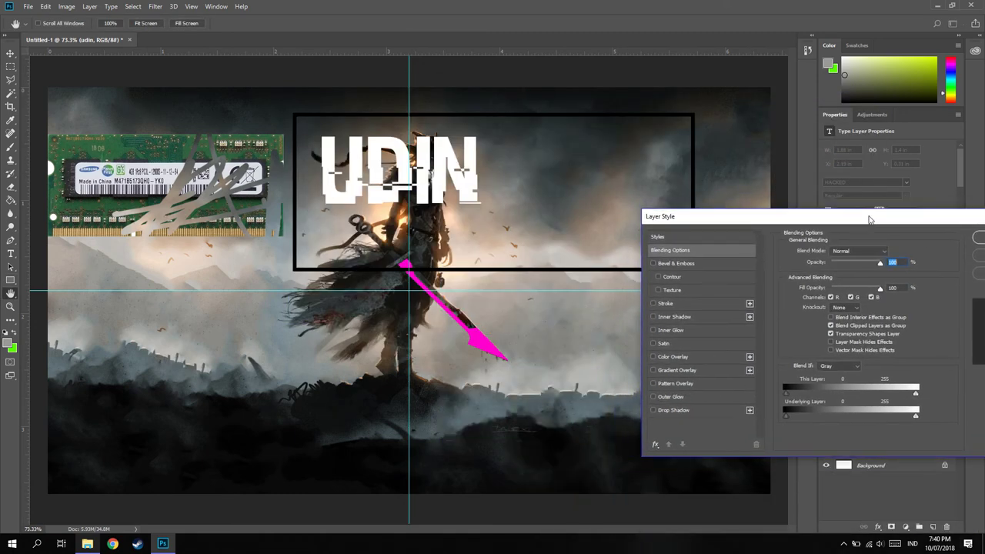
{"action": "left_click", "coordinate": [654, 304]}
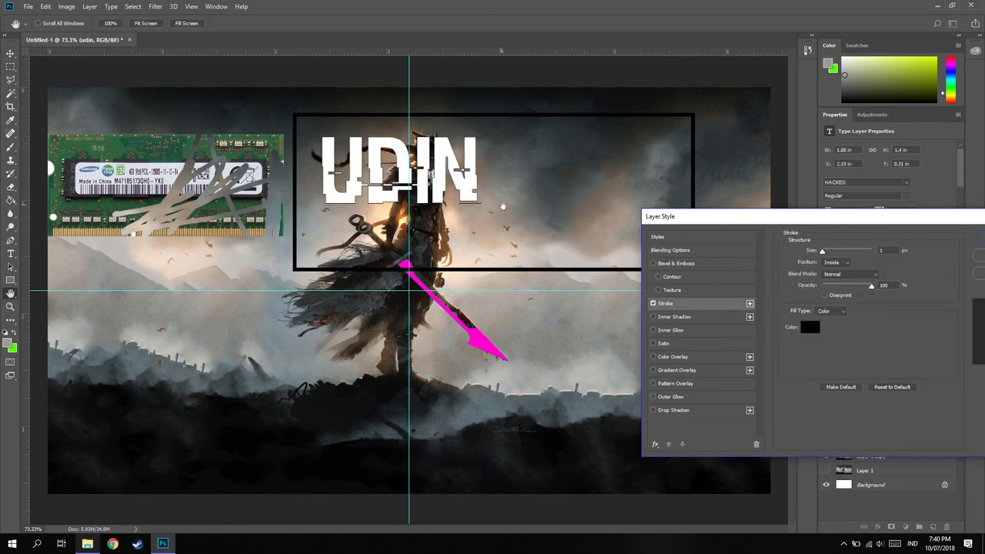
{"action": "double_click", "coordinate": [884, 251]}
{"action": "type", "text": "8"}
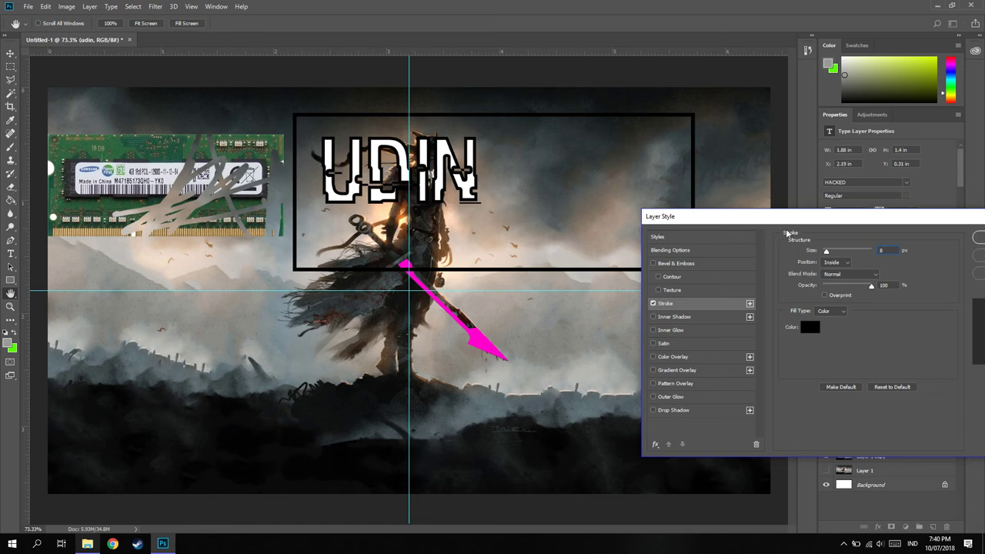
- Set the stroke position to Outside with Normal blend mode
{"action": "left_click", "coordinate": [844, 264]}
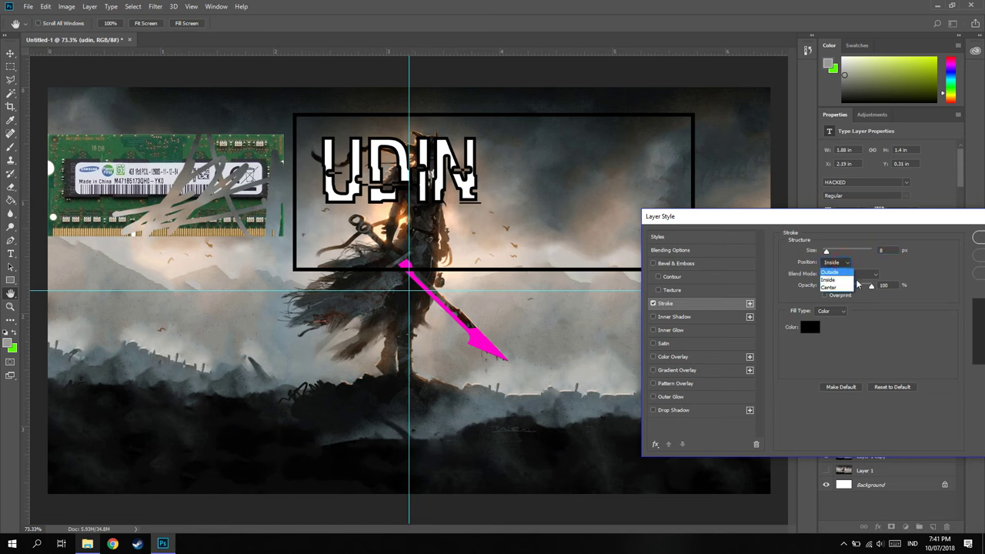
{"action": "left_click", "coordinate": [830, 271]}
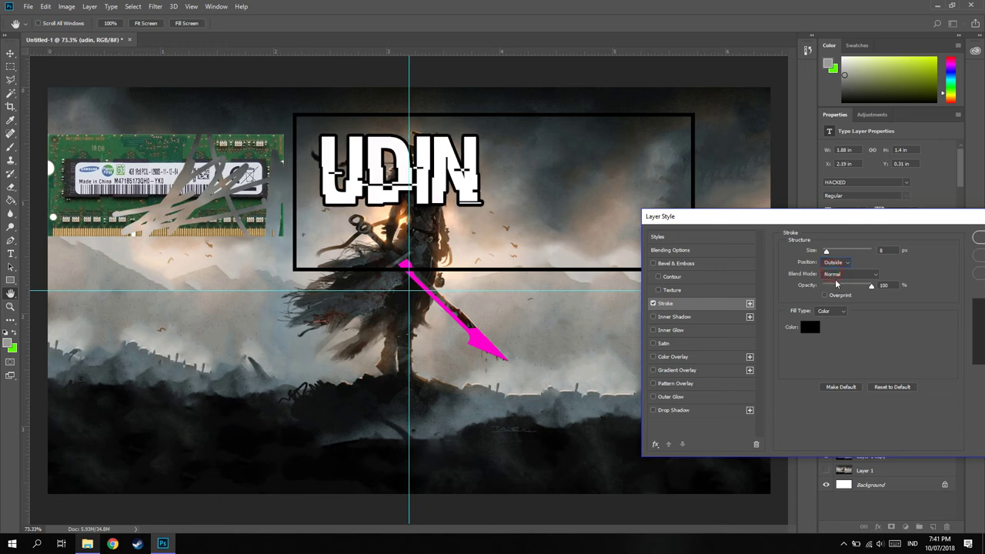
{"action": "left_click", "coordinate": [835, 263]}
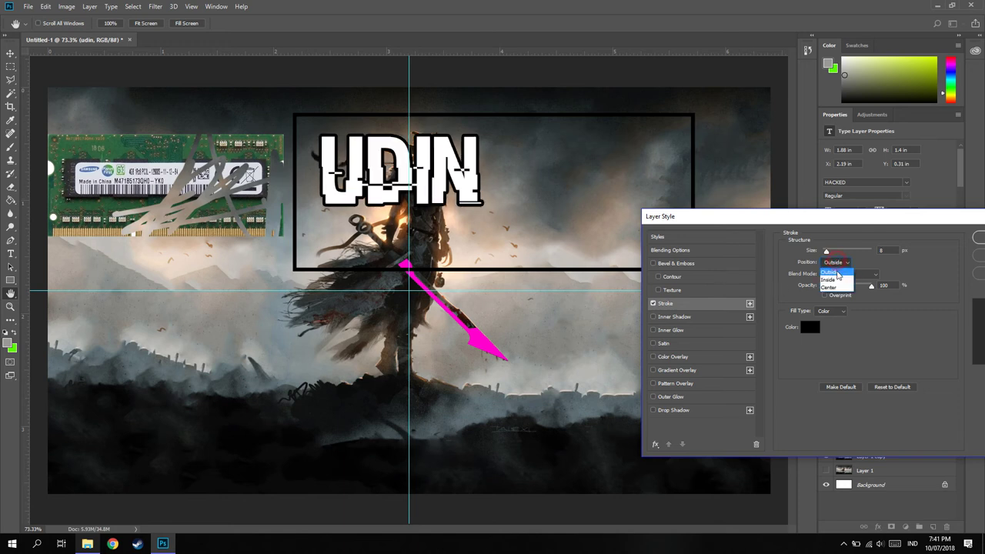
{"action": "left_click", "coordinate": [831, 277]}
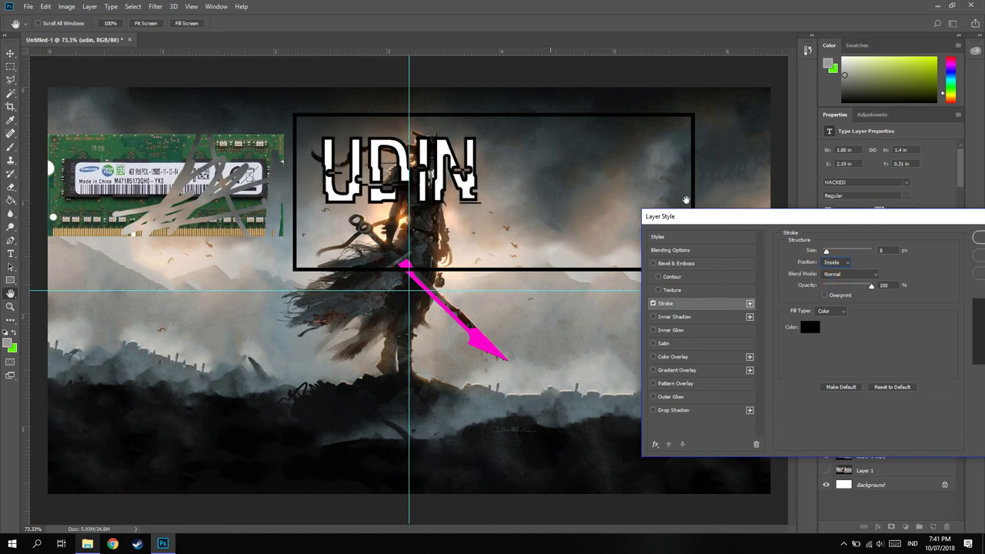
{"action": "left_click", "coordinate": [848, 264]}
{"action": "left_click", "coordinate": [829, 278]}
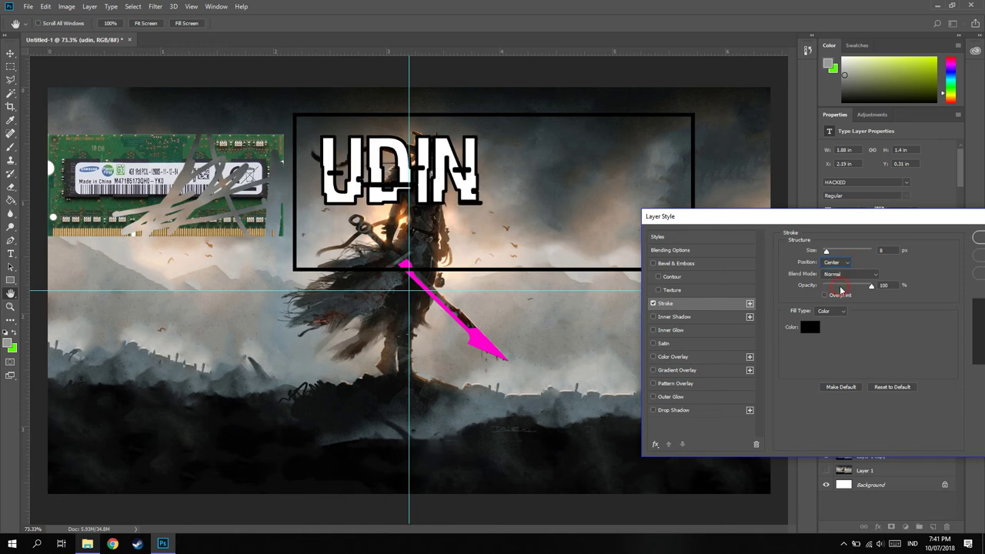
{"action": "left_click", "coordinate": [846, 266]}
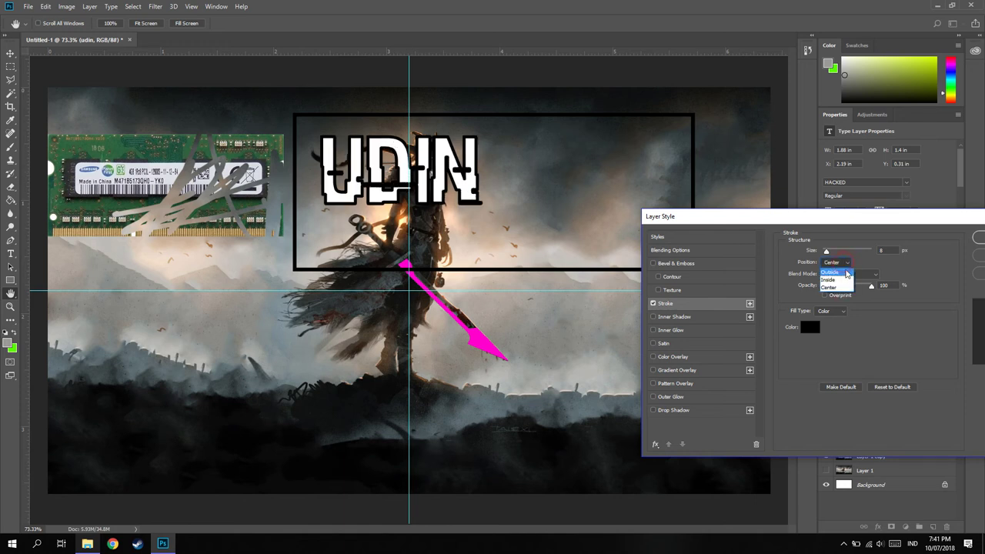
{"action": "left_click", "coordinate": [832, 260]}
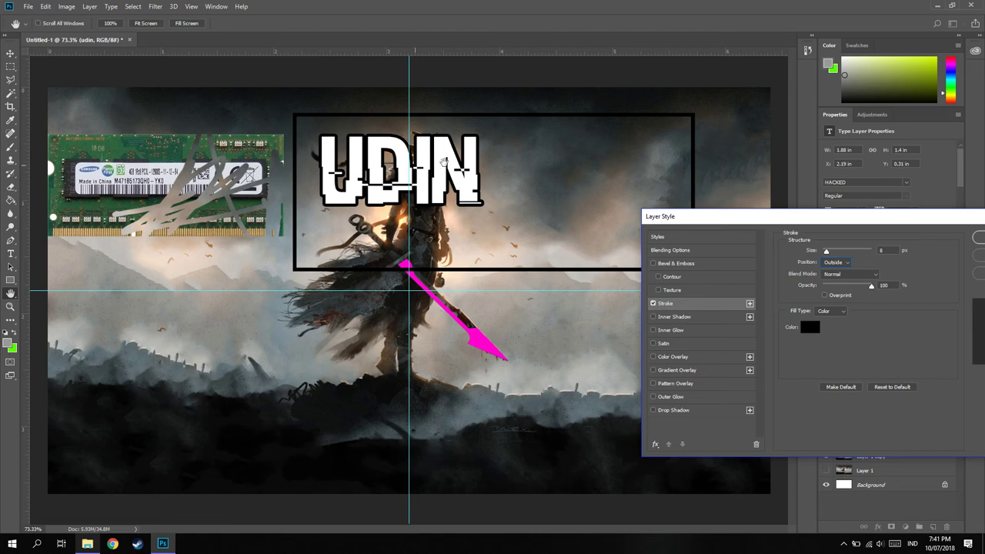
{"action": "left_click", "coordinate": [848, 276]}
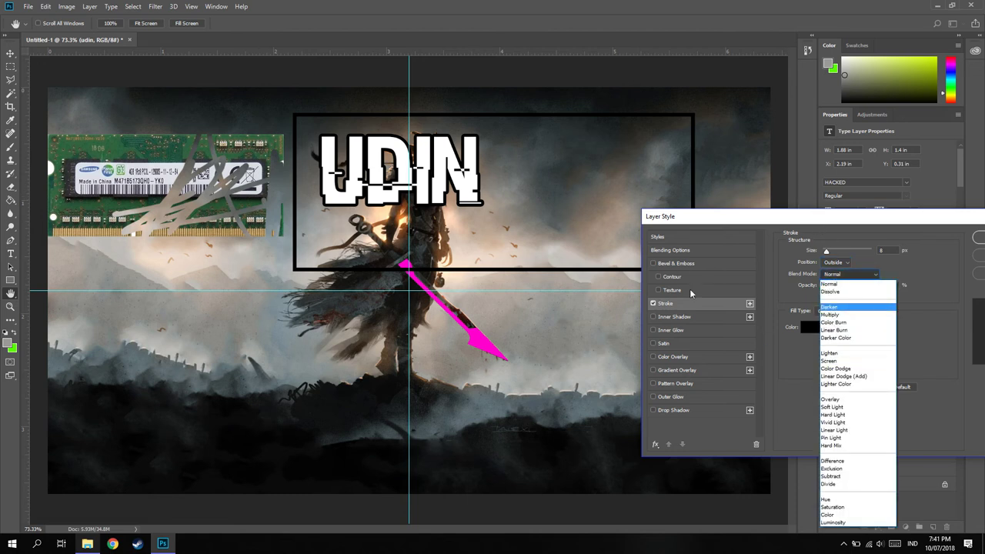
{"action": "left_click", "coordinate": [862, 275]}
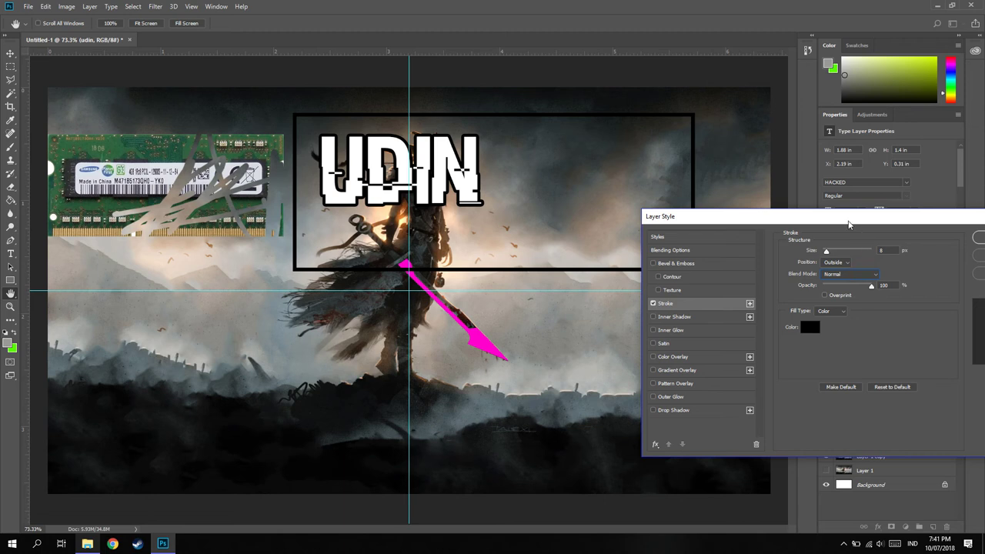
{"action": "left_click_drag", "start_coordinate": [846, 217], "coordinate": [748, 193]}
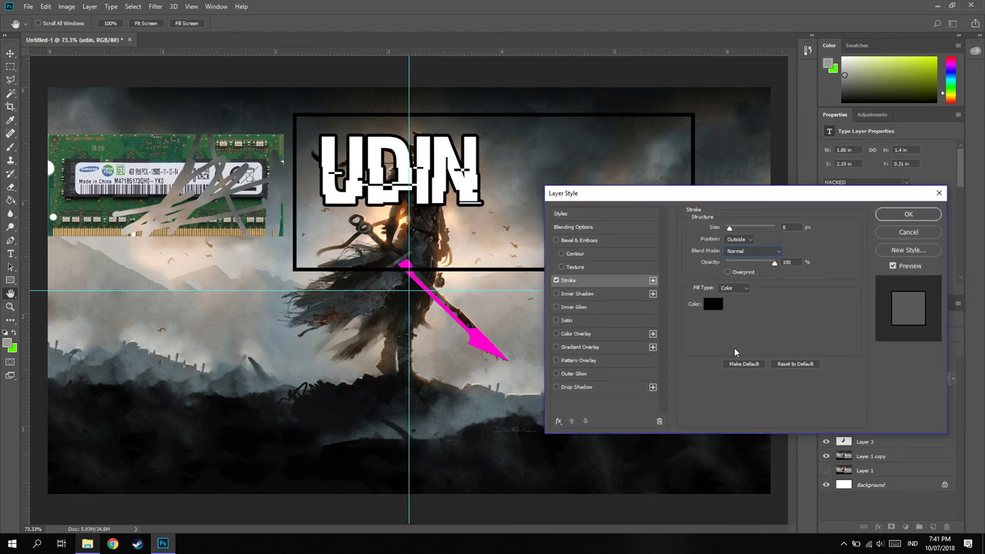
{"action": "left_click", "coordinate": [573, 294]}
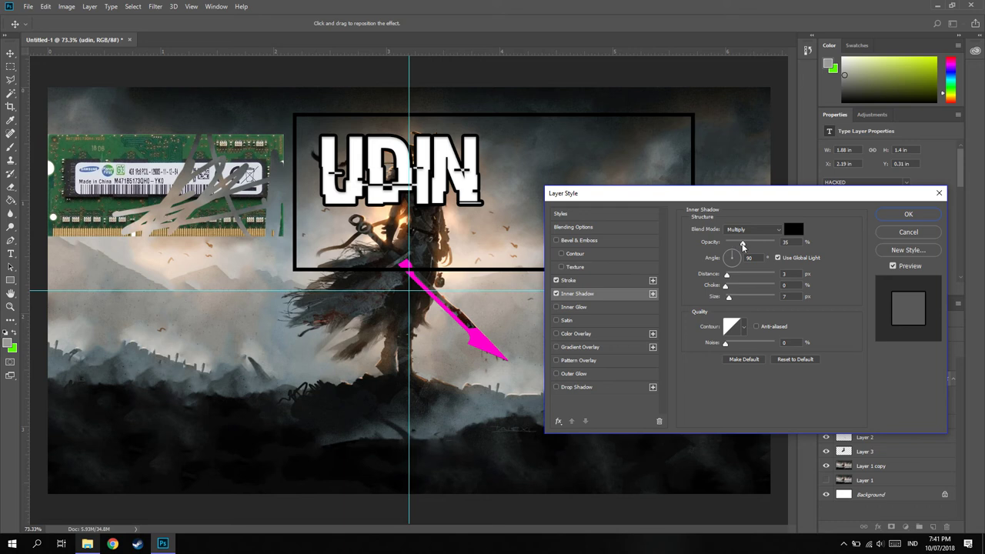
{"action": "left_click_drag", "start_coordinate": [742, 243], "coordinate": [775, 242]}
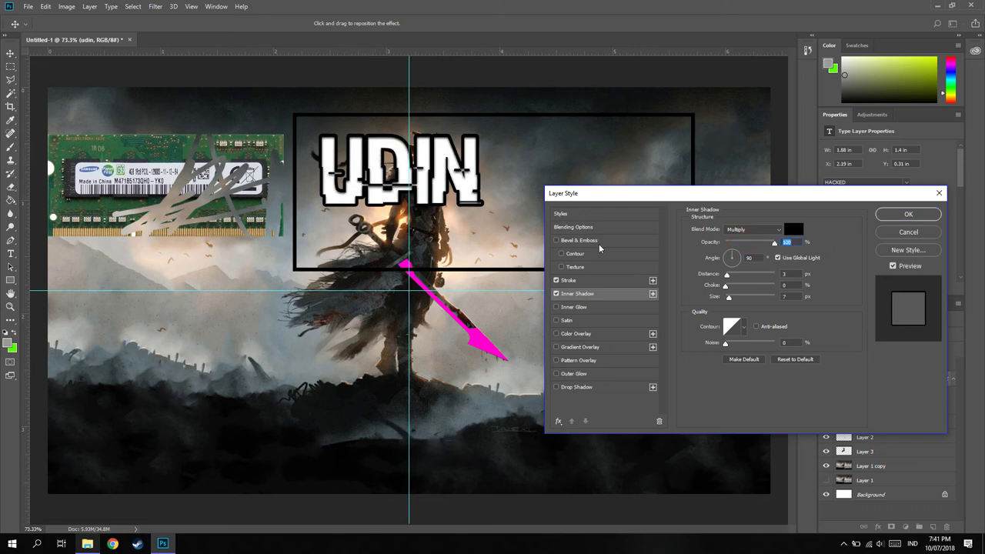
{"action": "mouse_move", "coordinate": [775, 244]}
{"action": "left_mouse_down"}
{"action": "mouse_move", "coordinate": [739, 244]}
{"action": "mouse_move", "coordinate": [741, 253]}
{"action": "mouse_move", "coordinate": [619, 187]}
{"action": "left_mouse_up"}
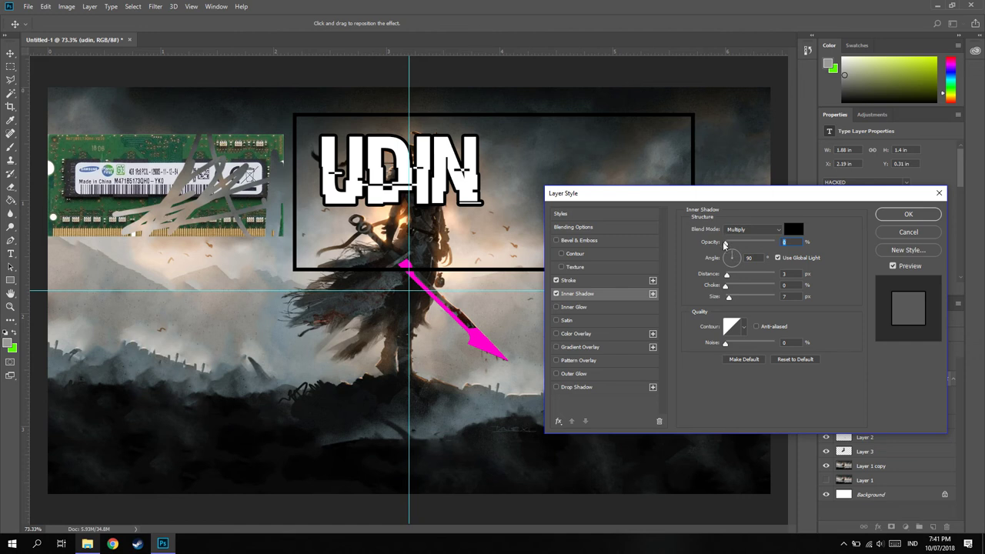
{"action": "type", "text": "100"}
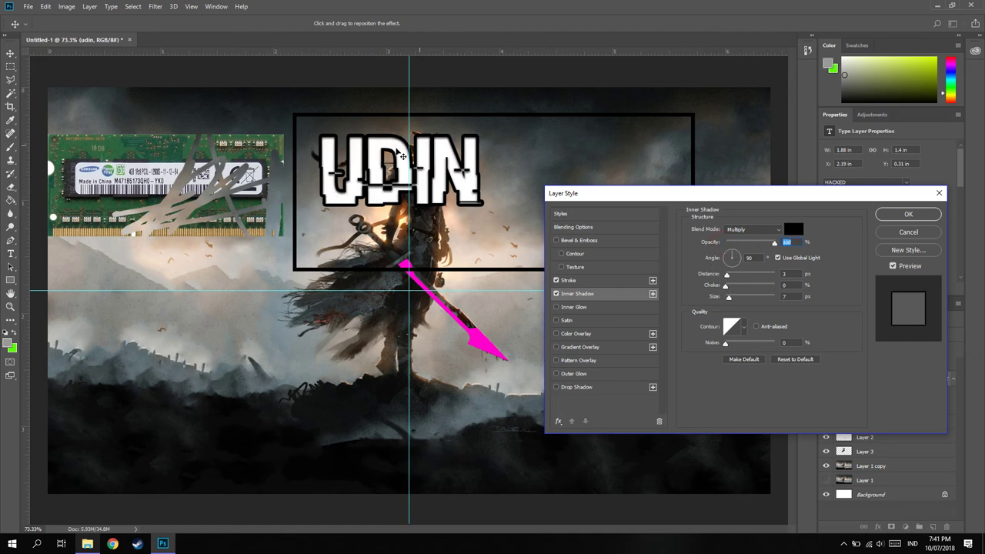
{"action": "type", "text": "62"}
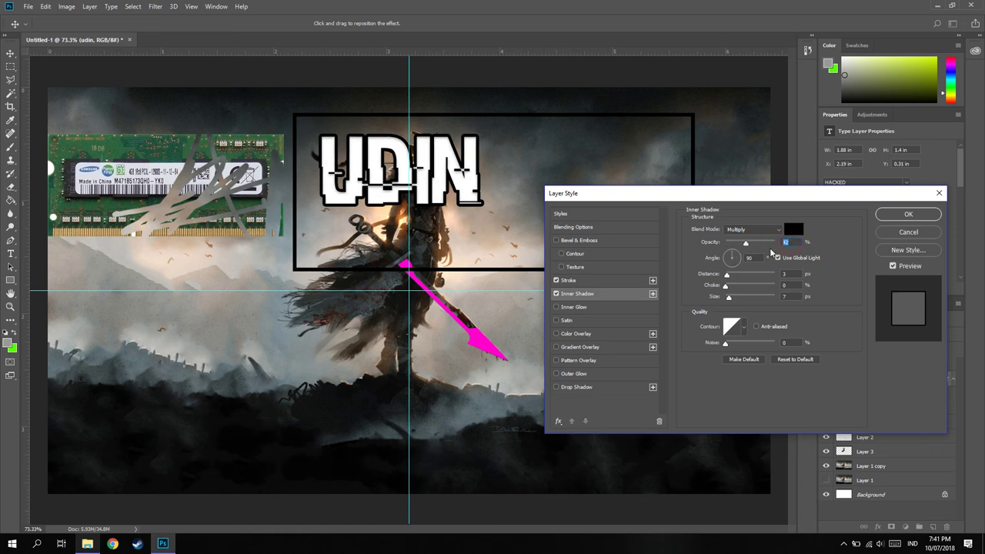
{"action": "type", "text": "215"}
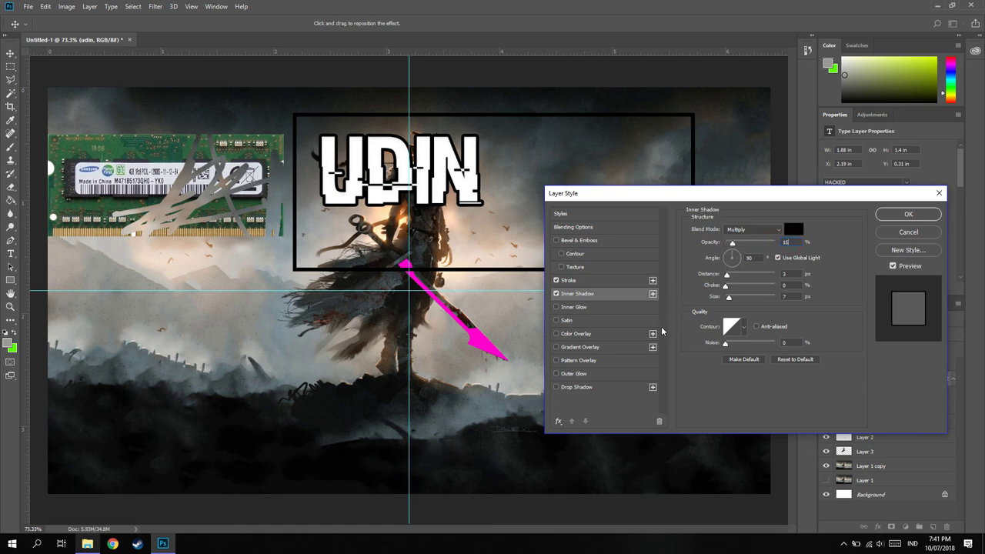
{"action": "left_click", "coordinate": [576, 307]}
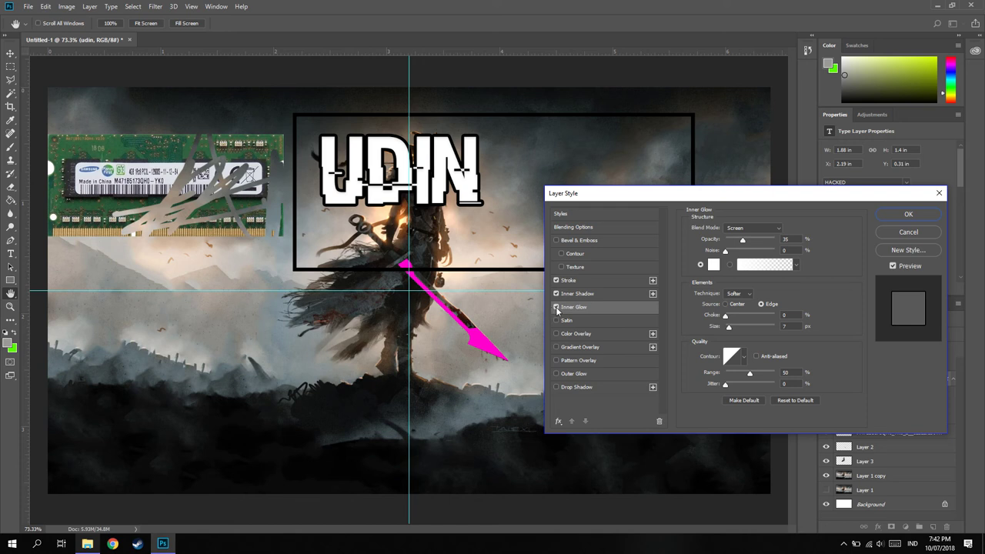
{"action": "left_click", "coordinate": [555, 307]}
{"action": "left_click", "coordinate": [555, 293]}
{"action": "left_click", "coordinate": [555, 307]}
{"action": "left_click", "coordinate": [599, 281]}
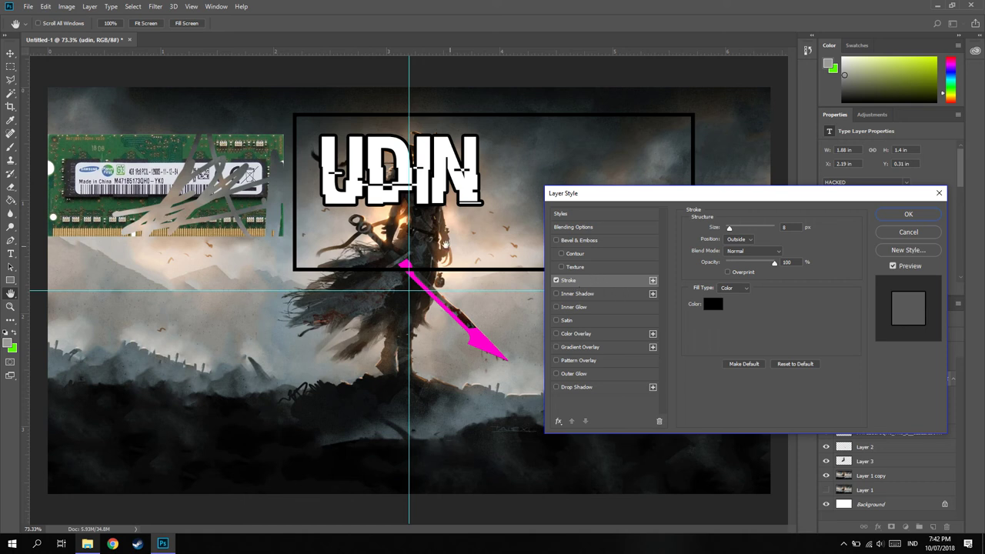
{"action": "left_click", "coordinate": [906, 214]}
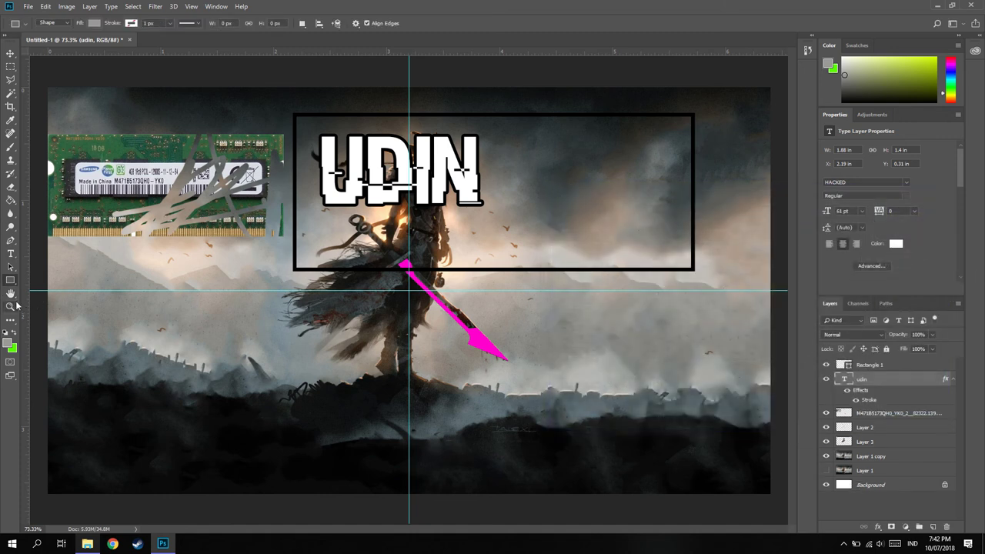
- Commit the outside stroke on the UDIN title and pan around the composite
{"action": "left_click", "coordinate": [10, 294]}
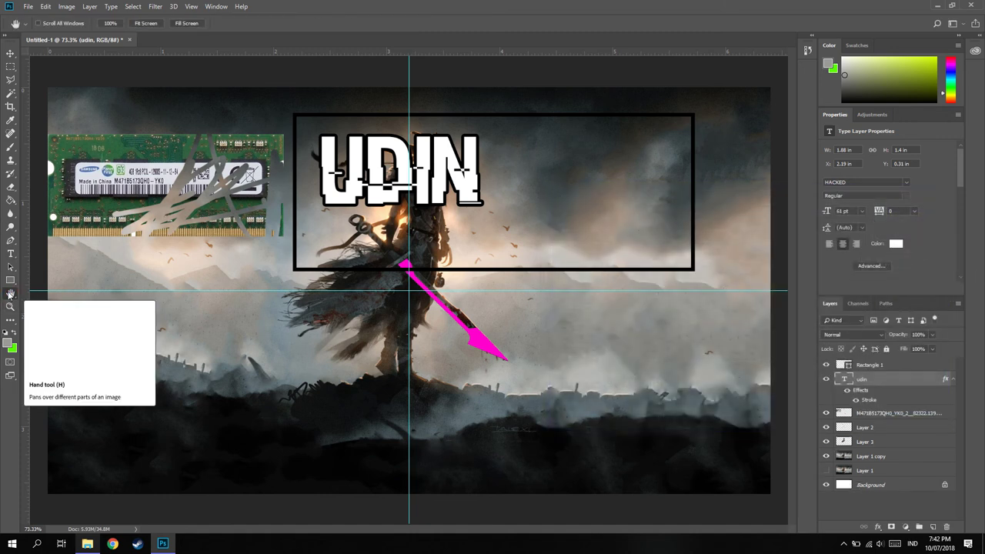
{"action": "left_click", "coordinate": [463, 334]}
{"action": "left_click", "coordinate": [598, 329]}
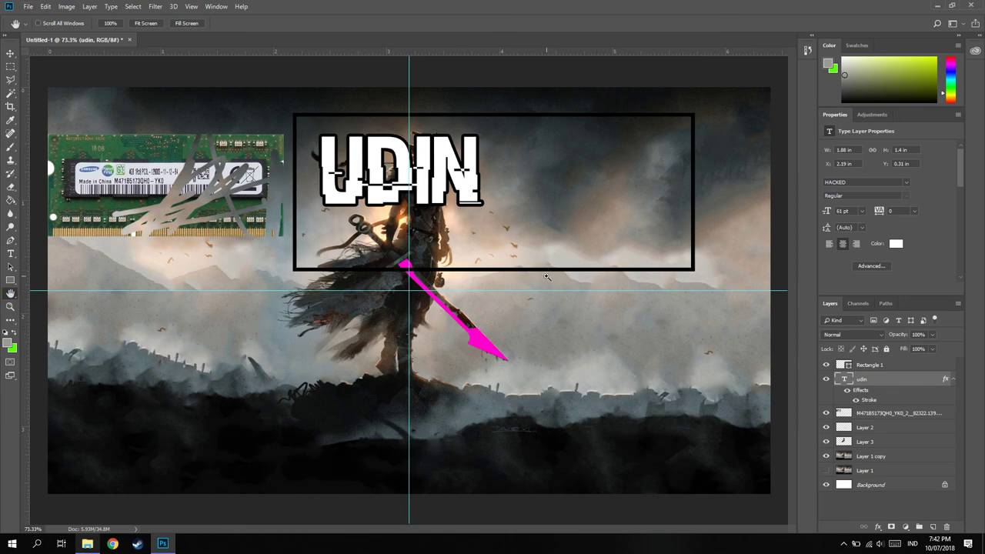
{"action": "scroll", "coordinate": [545, 275], "scroll_direction": "up", "scroll_amount": 2}
{"action": "scroll", "coordinate": [543, 285], "scroll_direction": "up", "scroll_amount": 1}
{"action": "scroll", "coordinate": [540, 293], "scroll_direction": "up", "scroll_amount": 1}
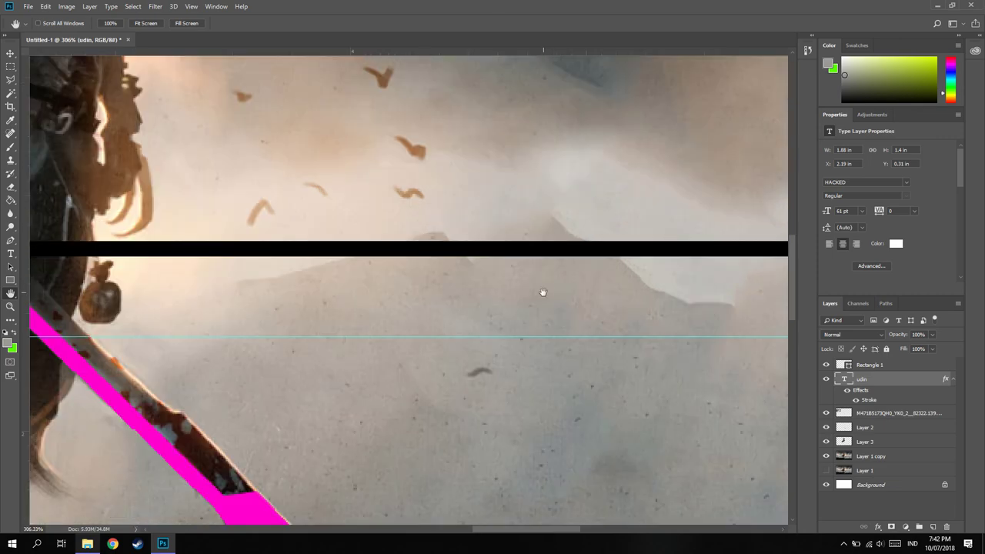
{"action": "scroll", "coordinate": [533, 293], "scroll_direction": "down", "scroll_amount": 2}
{"action": "mouse_move", "coordinate": [529, 269]}
{"action": "left_mouse_down"}
{"action": "mouse_move", "coordinate": [422, 506]}
{"action": "mouse_move", "coordinate": [235, 510]}
{"action": "mouse_move", "coordinate": [180, 418]}
{"action": "mouse_move", "coordinate": [436, 367]}
{"action": "mouse_move", "coordinate": [431, 287]}
{"action": "left_mouse_up"}
- Undo an accidental shift of the background image, returning it to its original position
{"action": "key", "text": "v"}
{"action": "mouse_move", "coordinate": [423, 216]}
{"action": "left_mouse_down"}
{"action": "mouse_move", "coordinate": [606, 254]}
{"action": "mouse_move", "coordinate": [503, 285]}
{"action": "left_mouse_up"}
{"action": "scroll", "coordinate": [503, 285], "scroll_direction": "down", "scroll_amount": 3}
{"action": "scroll", "coordinate": [500, 270], "scroll_direction": "down", "scroll_amount": 3}
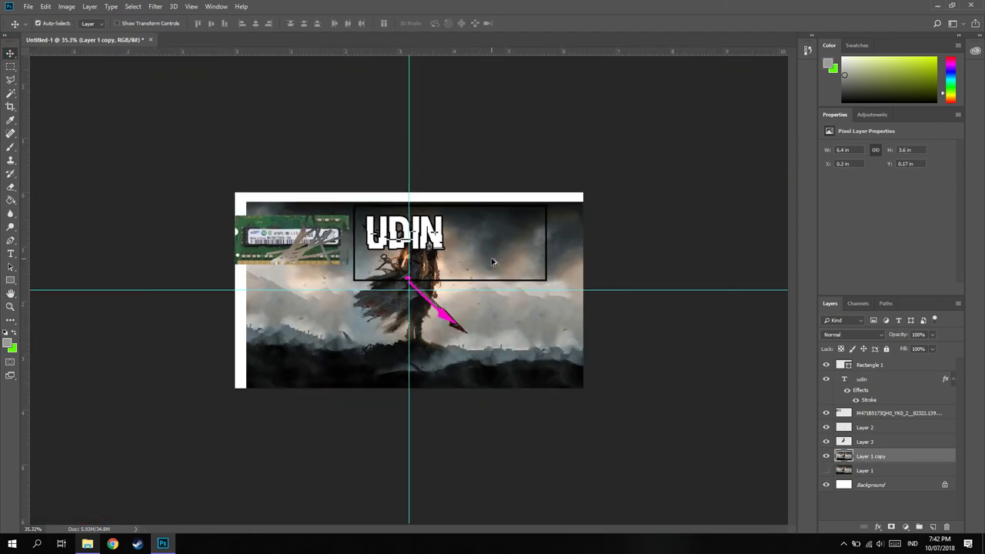
{"action": "key", "text": "ctrl+z"}
- Pan across the composite to inspect the black rectangle frame's edge
{"action": "key", "text": "h"}
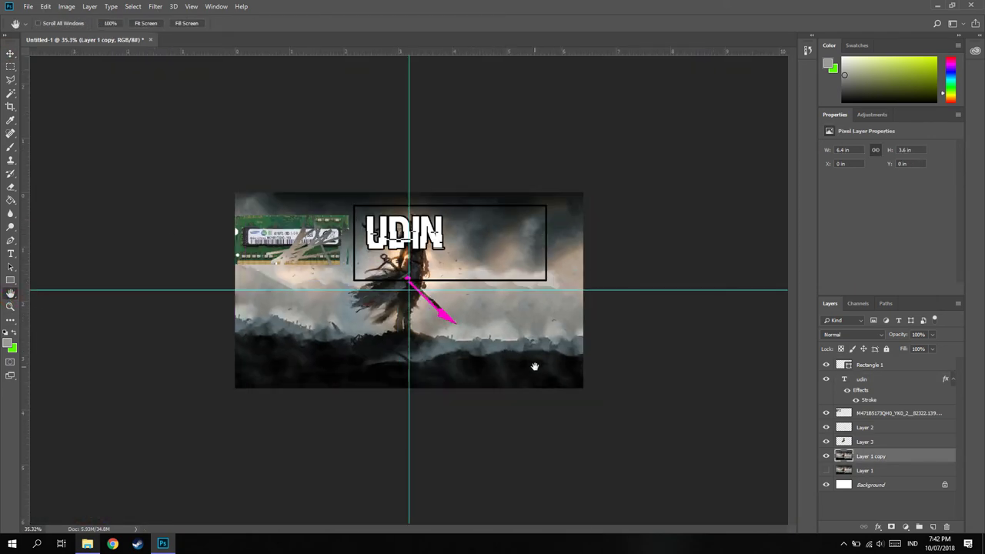
{"action": "scroll", "coordinate": [497, 335], "scroll_direction": "up", "scroll_amount": 2}
{"action": "scroll", "coordinate": [497, 335], "scroll_direction": "up", "scroll_amount": 2}
{"action": "scroll", "coordinate": [523, 301], "scroll_direction": "down", "scroll_amount": 3}
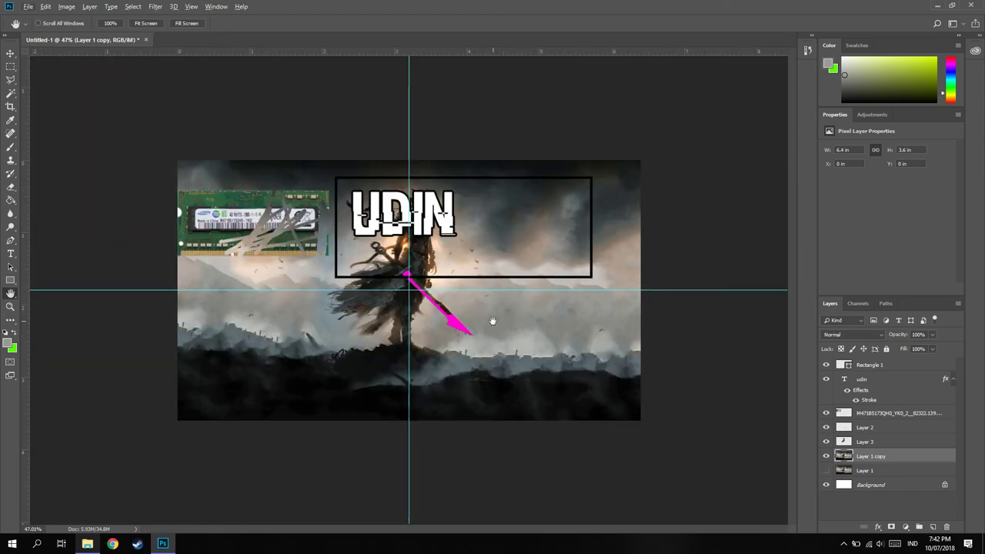
{"action": "scroll", "coordinate": [491, 319], "scroll_direction": "up", "scroll_amount": 2}
{"action": "scroll", "coordinate": [491, 318], "scroll_direction": "up", "scroll_amount": 2}
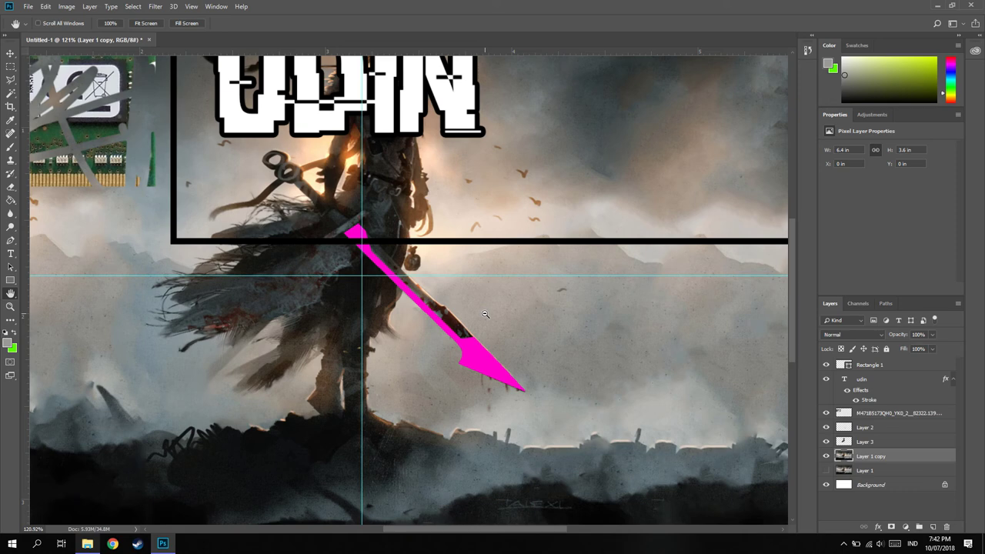
{"action": "scroll", "coordinate": [477, 311], "scroll_direction": "up", "scroll_amount": 1}
{"action": "scroll", "coordinate": [454, 304], "scroll_direction": "down", "scroll_amount": 1}
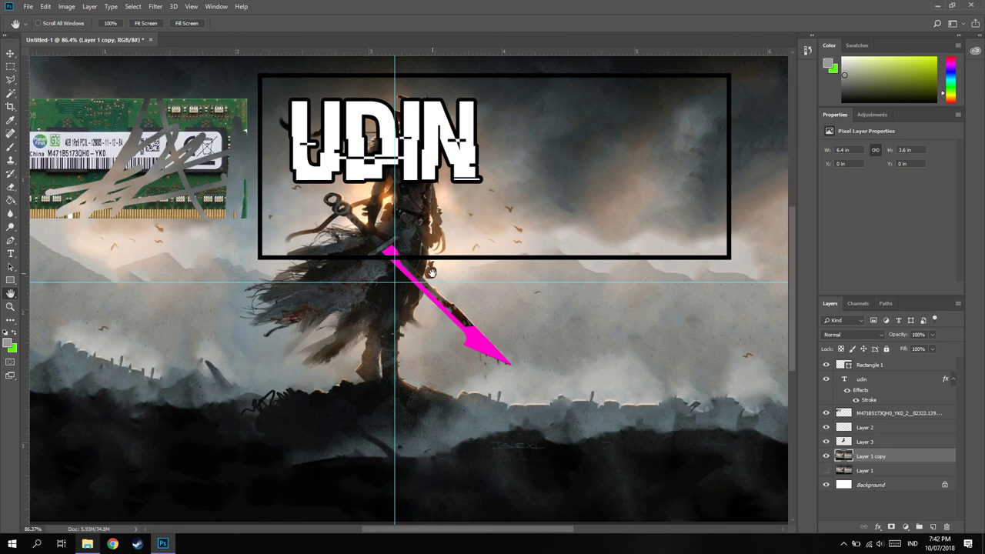
- Zoom in to about 205% on the frame's lower edge, then fit the document at 50.8%
{"action": "left_click", "coordinate": [11, 307]}
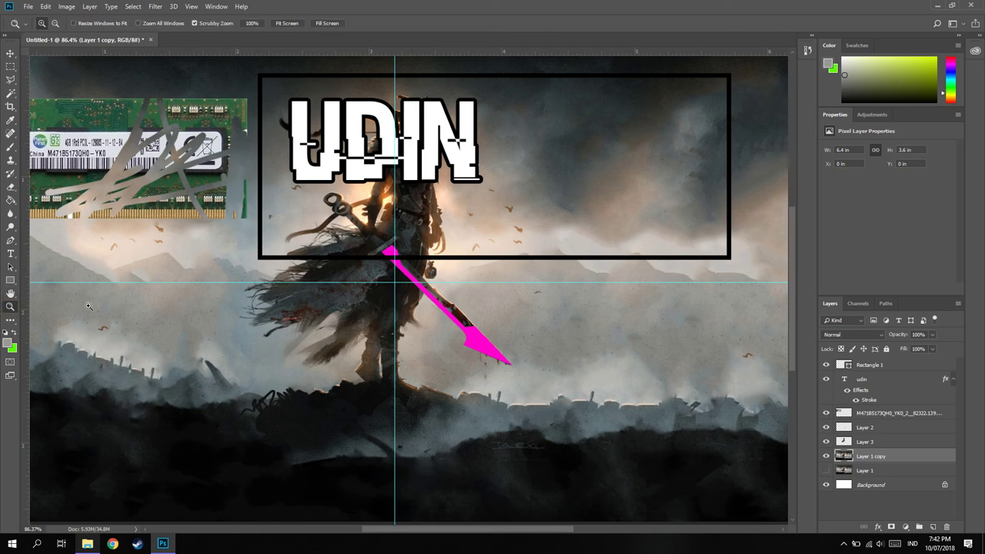
{"action": "left_click", "coordinate": [474, 231], "text": "alt"}
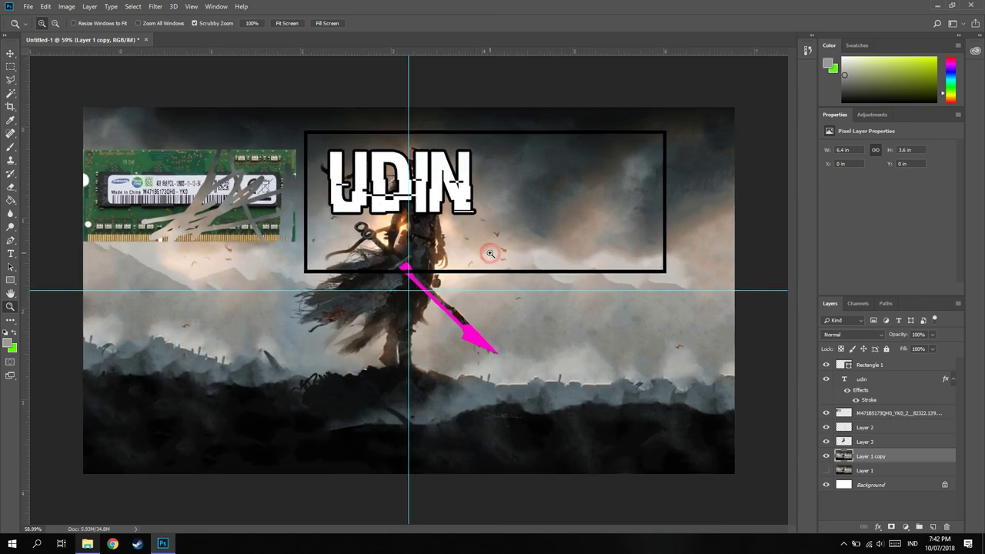
{"action": "left_click", "coordinate": [490, 253]}
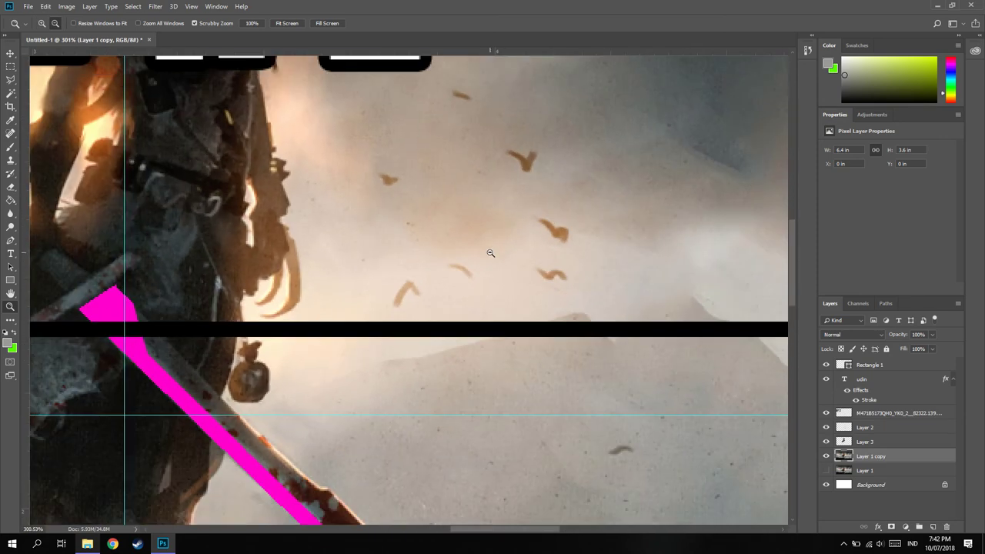
{"action": "left_click", "coordinate": [489, 247], "text": "alt"}
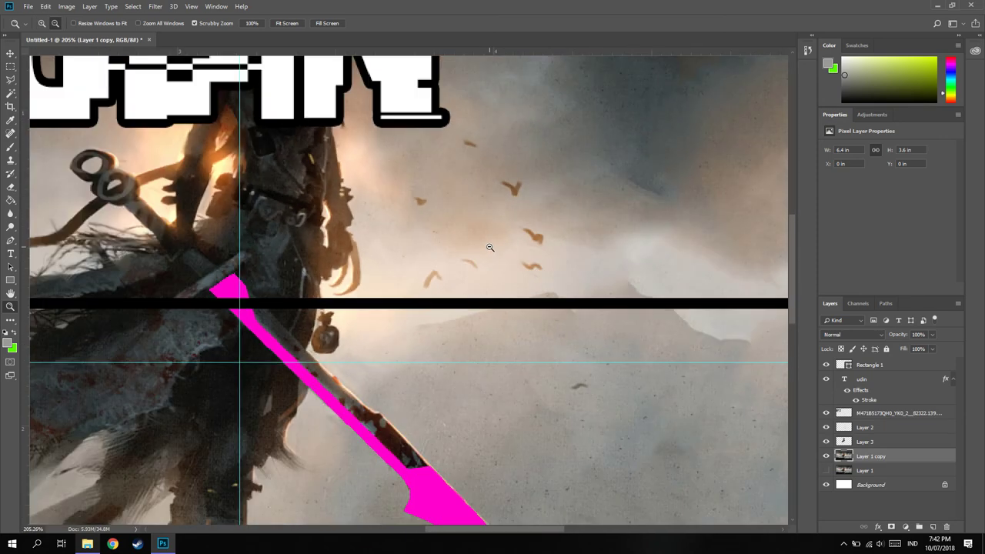
{"action": "left_click", "coordinate": [490, 247], "text": "alt"}
{"action": "left_click", "coordinate": [11, 293]}
{"action": "key", "text": "ctrl+0"}
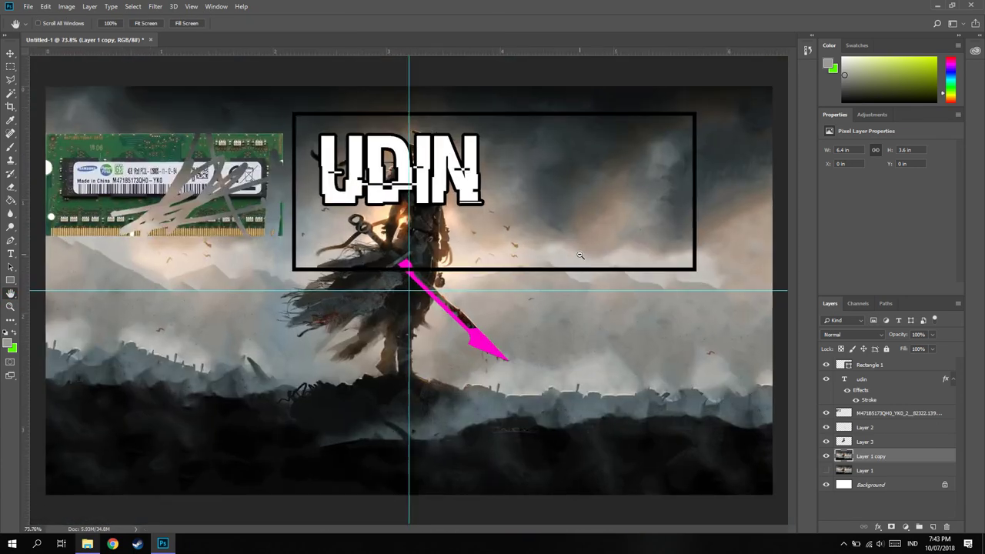
{"action": "left_click", "coordinate": [581, 256], "text": "alt"}
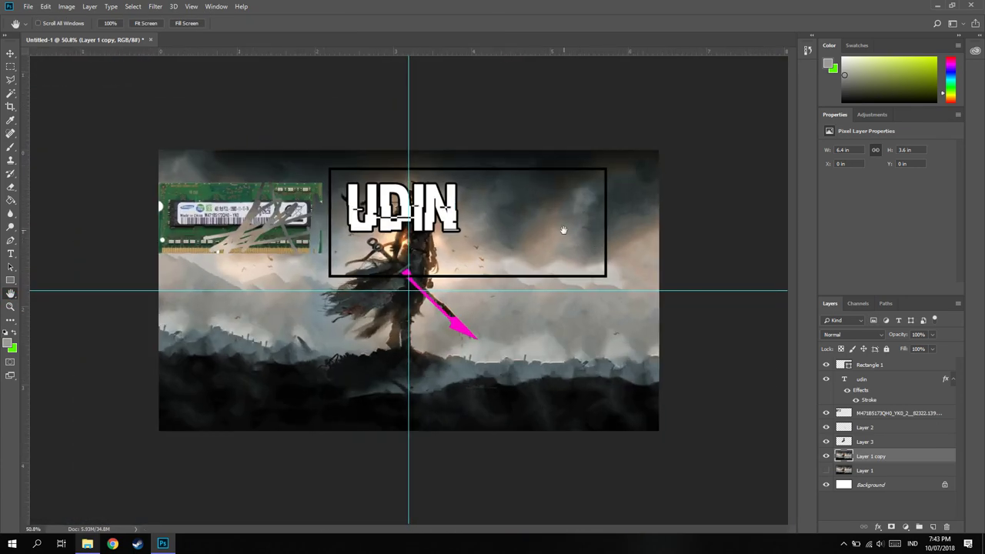